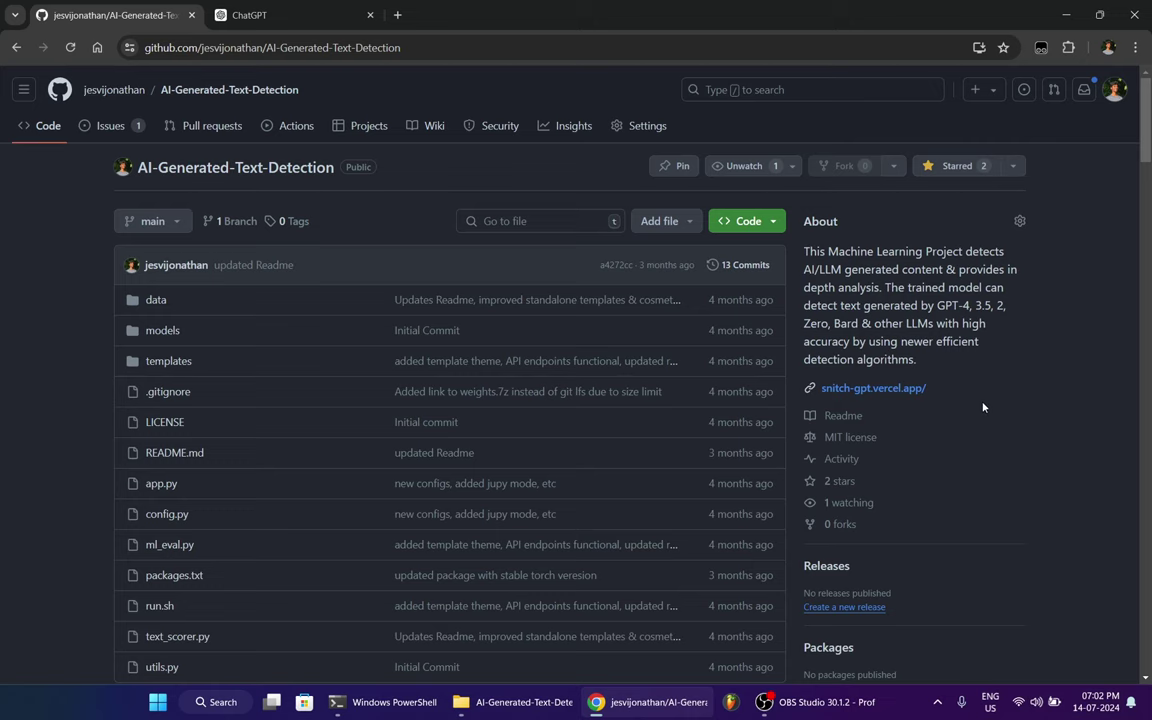
- Browse the AI-Generated-Text-Detection GitHub repository page
scroll(982, 407, "down", 2)
scroll(982, 407, "up", 2)
scroll(982, 407, "down", 3)
scroll(982, 407, "down", 2)
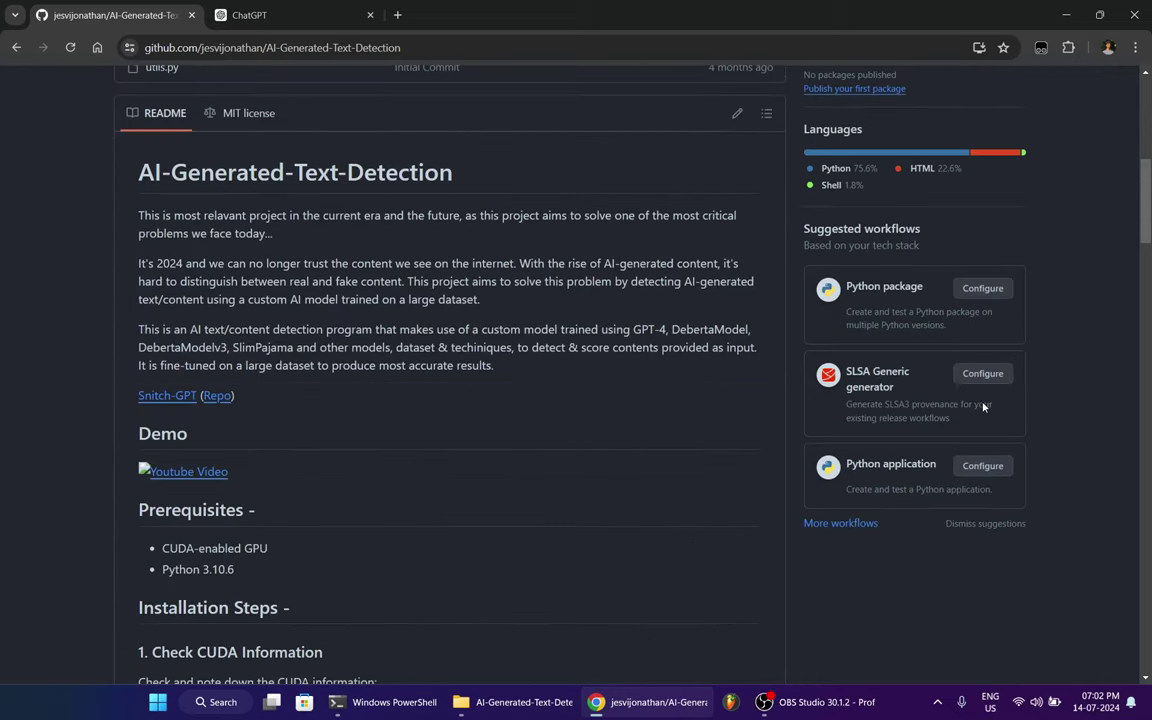
scroll(982, 407, "down", 2)
scroll(717, 411, "up", 5)
scroll(500, 250, "up", 5)
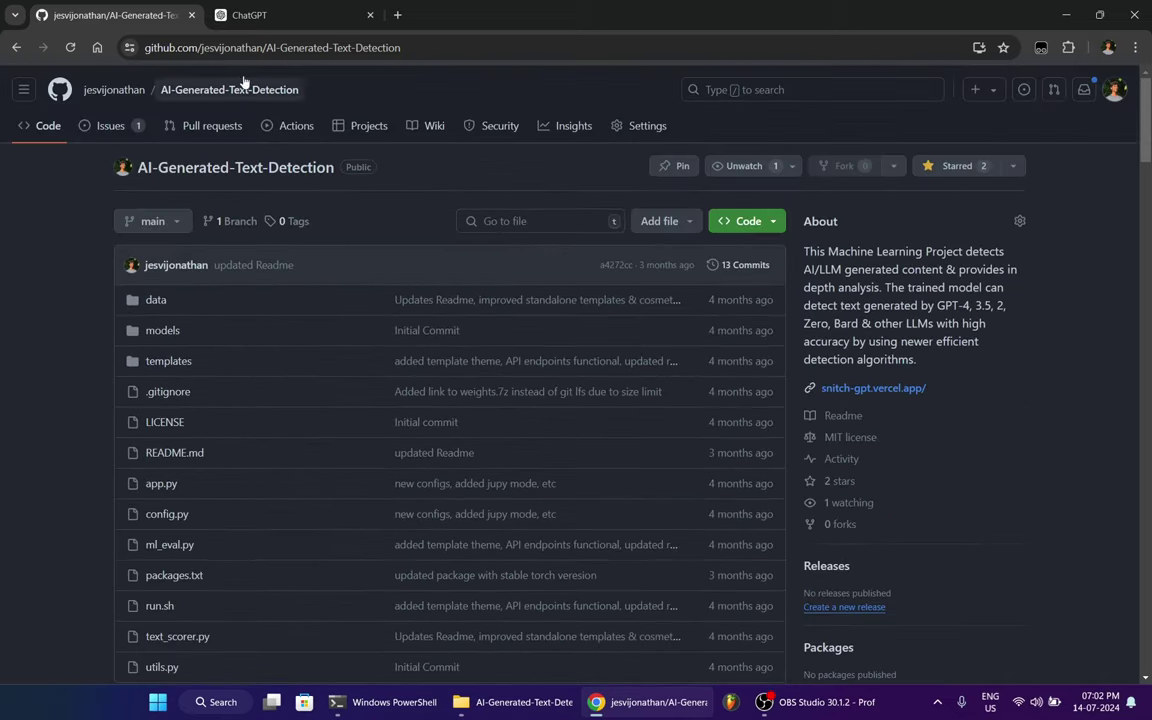
left_click(300, 47)
left_click(37, 247)
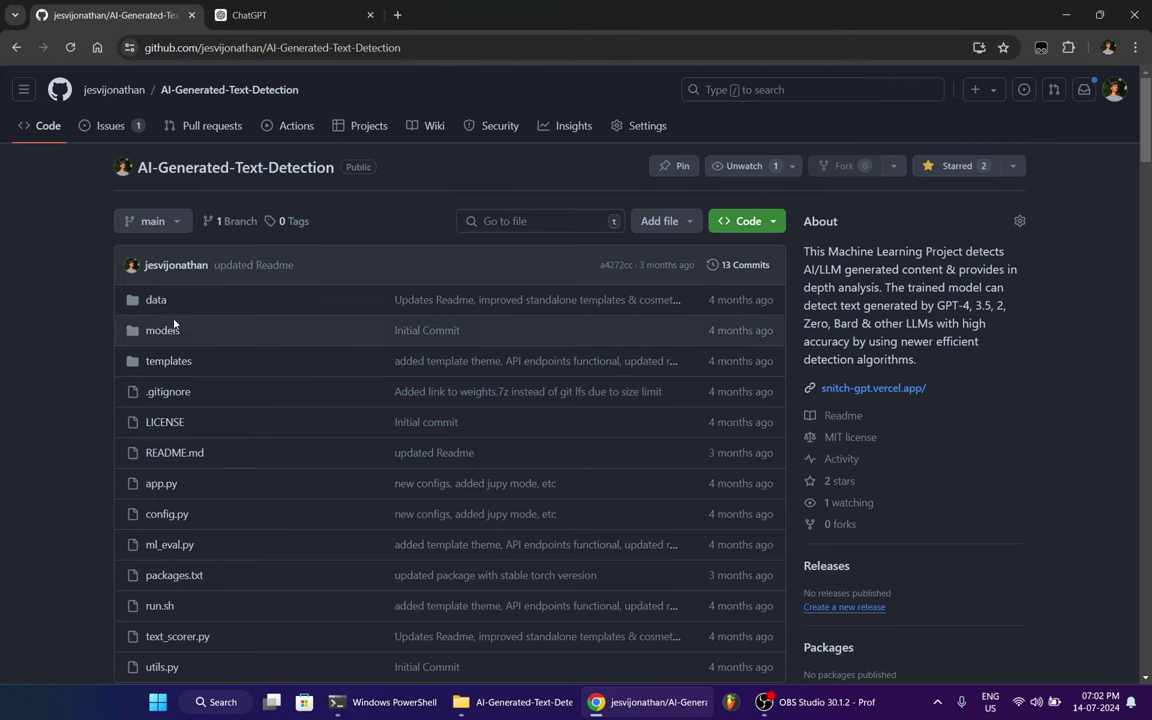
scroll(165, 300, "down", 6)
scroll(243, 333, "down", 4)
scroll(463, 347, "down", 1)
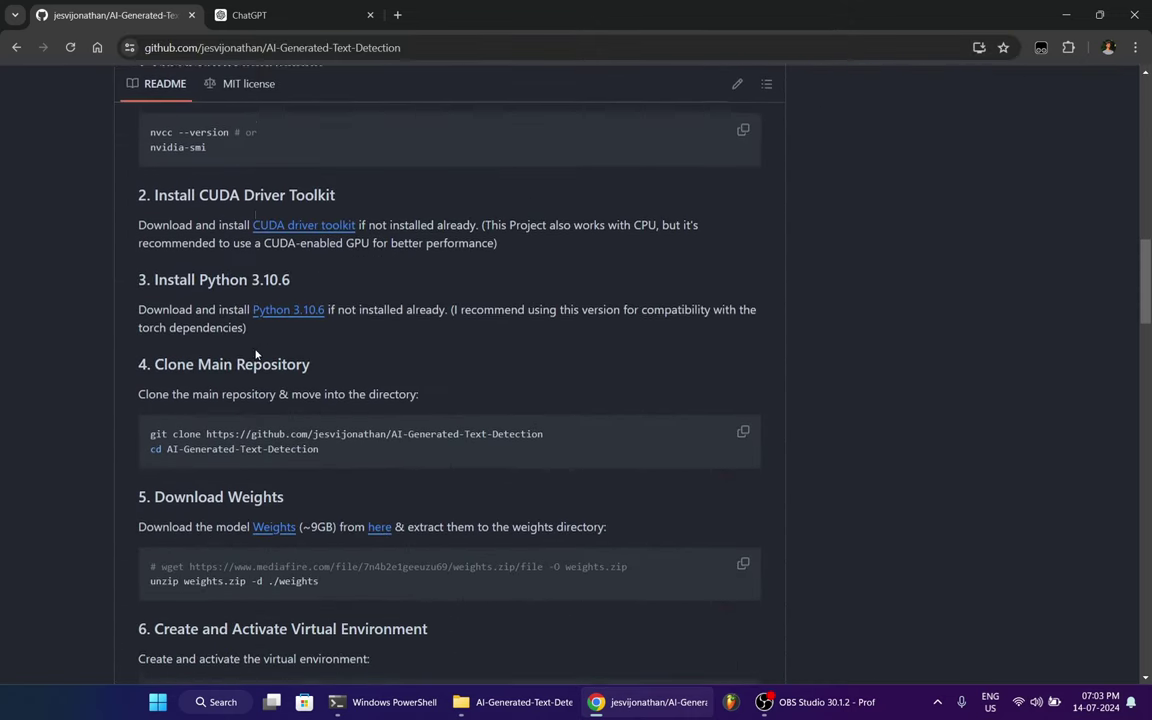
scroll(469, 347, "up", 6)
scroll(303, 267, "up", 2)
scroll(329, 303, "up", 3)
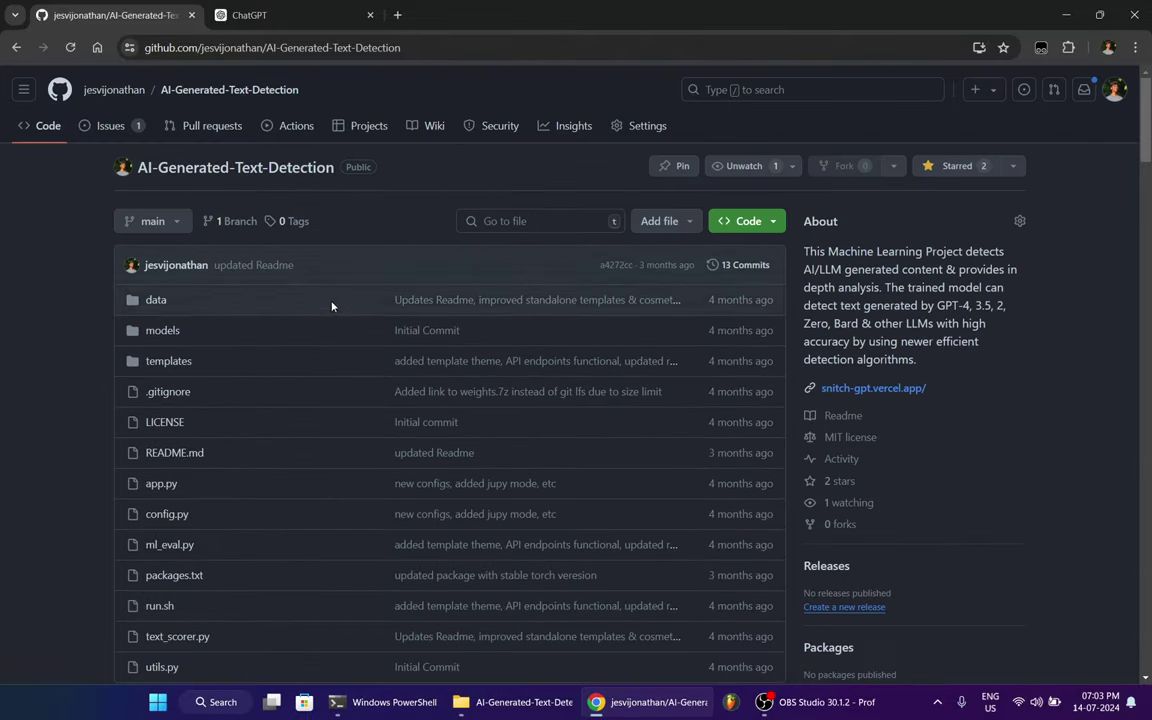
- Check the model-loading terminal, then open snitch-gpt.vercel.app in its own tab
left_click(414, 700)
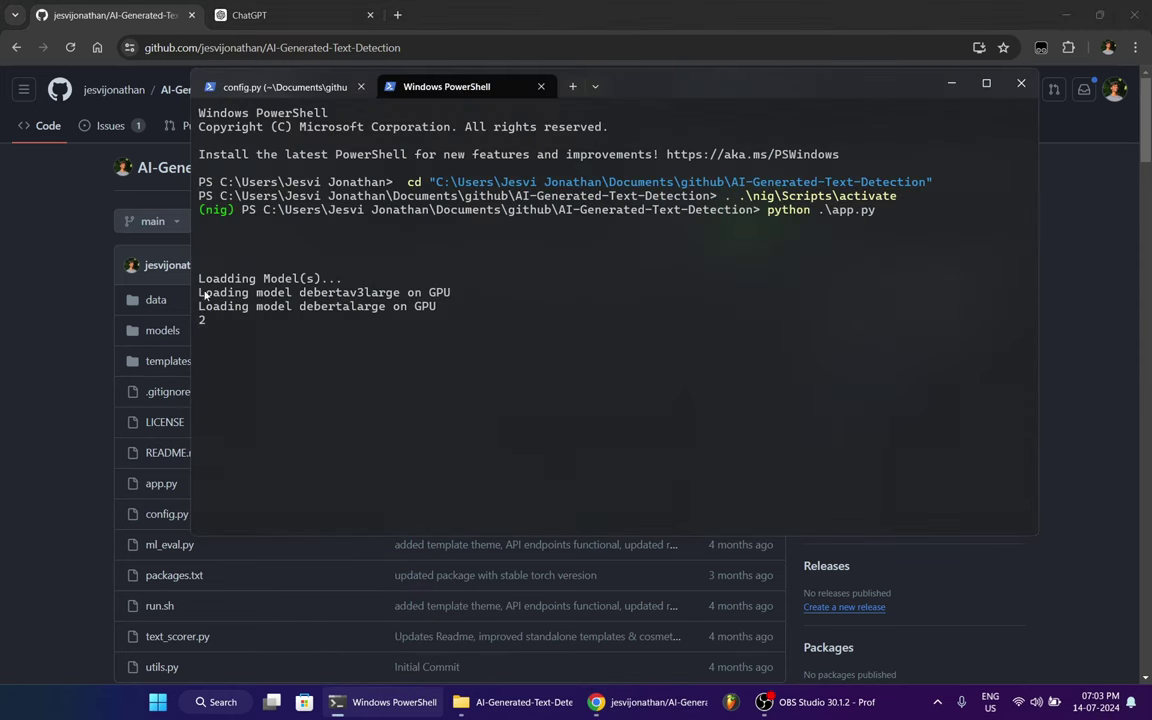
left_click(1045, 222)
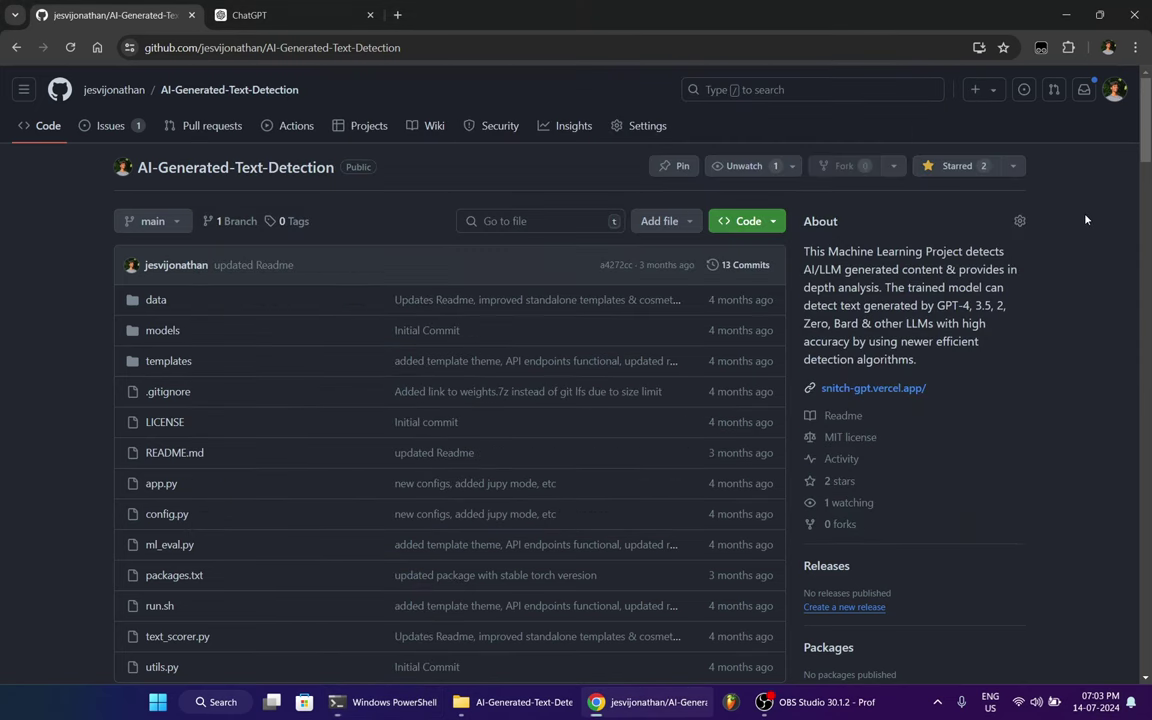
middle_click(890, 389)
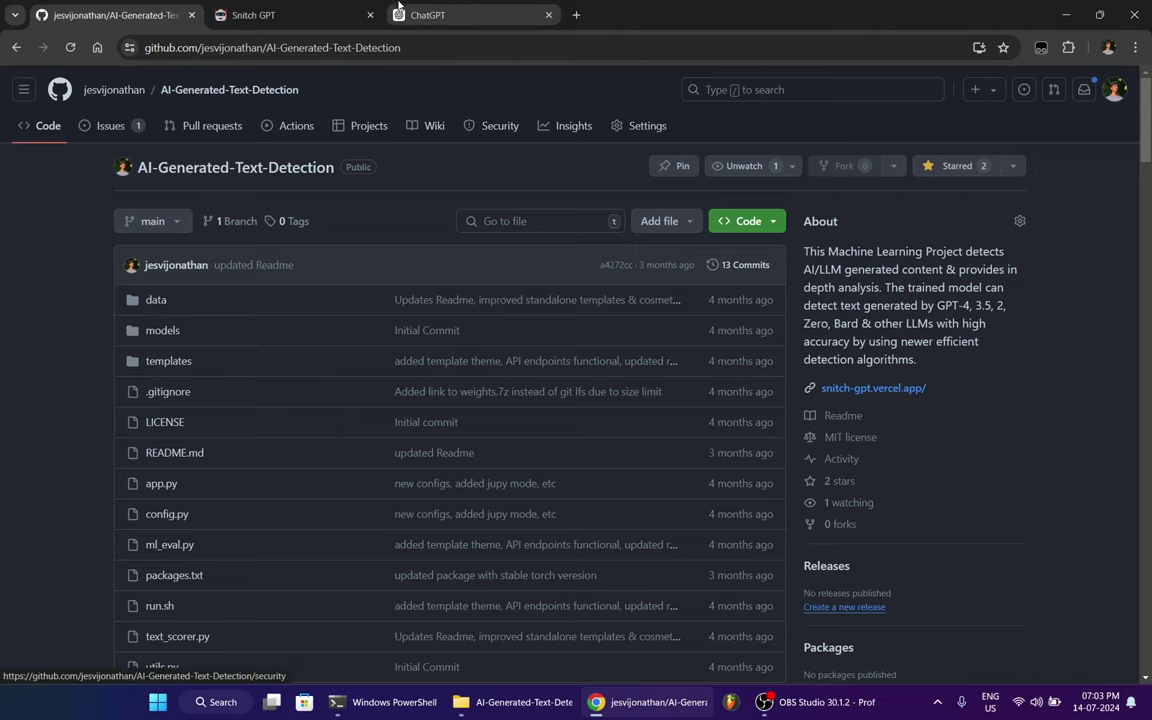
left_click(290, 14)
left_click(278, 49)
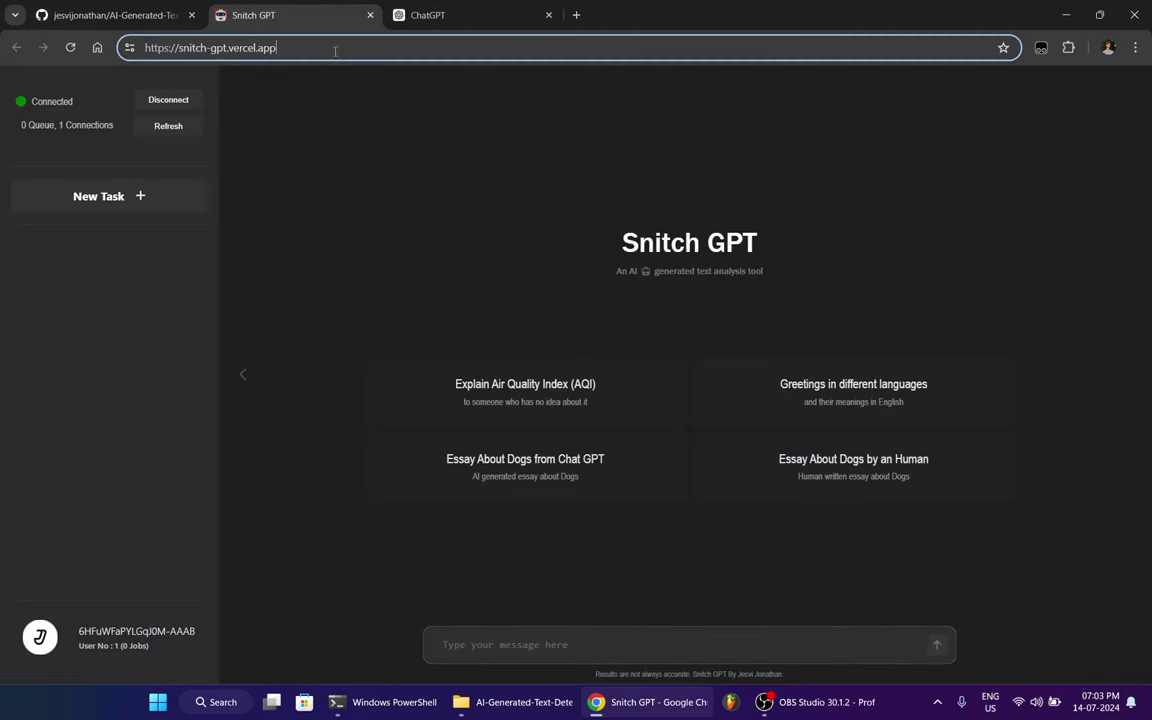
left_click_drag(335, 51, 121, 51)
left_click(361, 47)
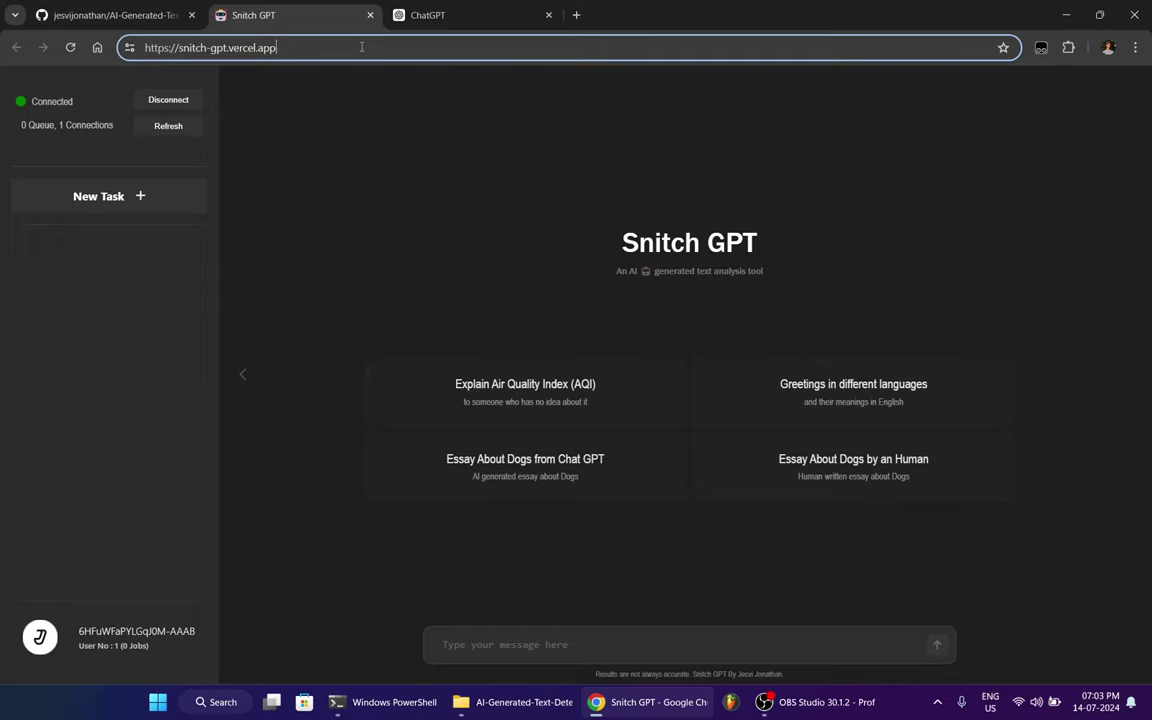
left_click(255, 93)
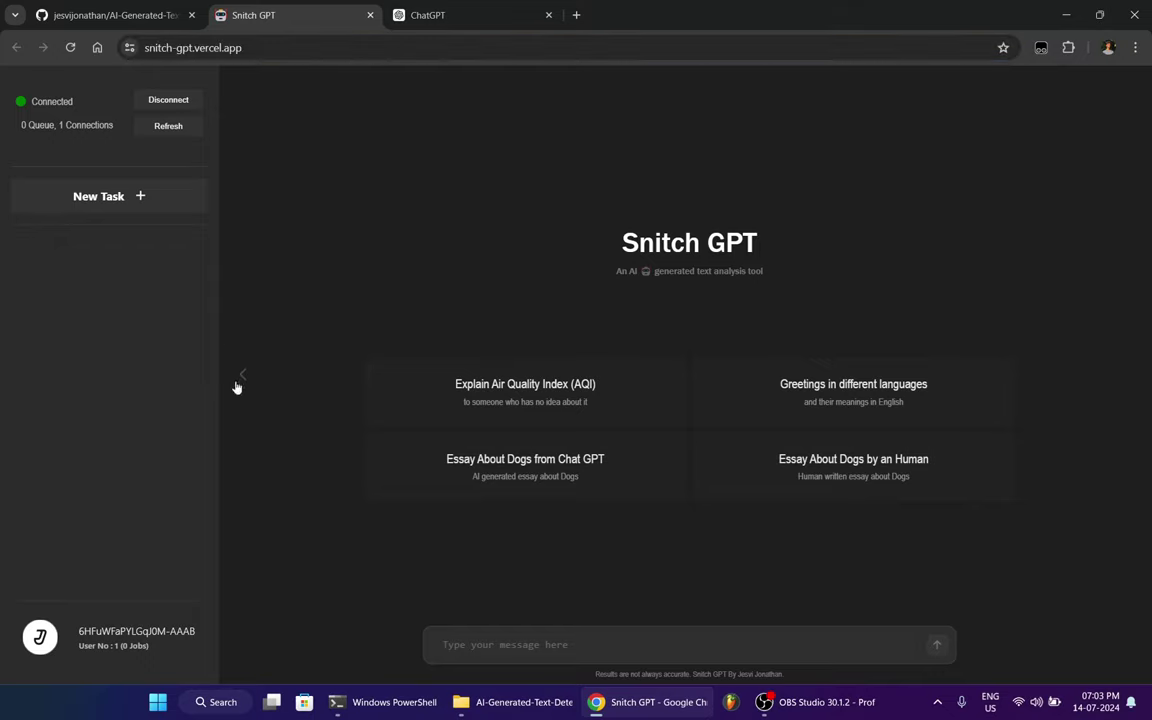
- Copy ChatGPT's full sheep essay, from heading to conclusion
left_click(438, 8)
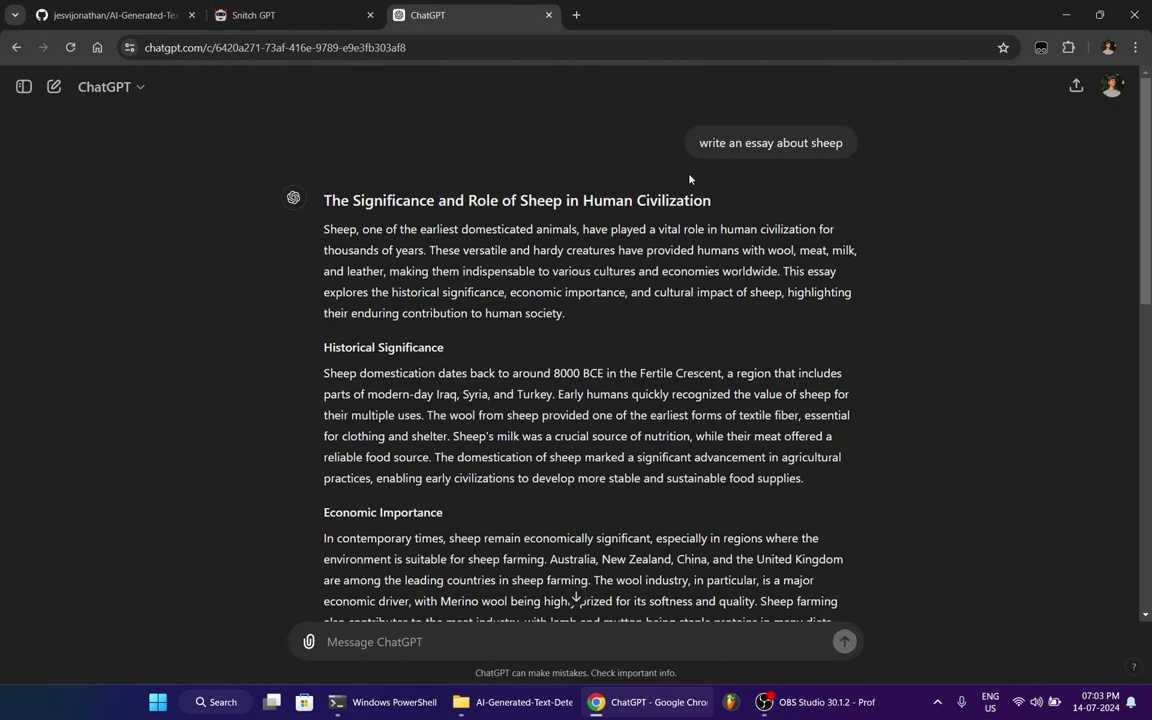
left_click_drag(700, 142, 850, 142)
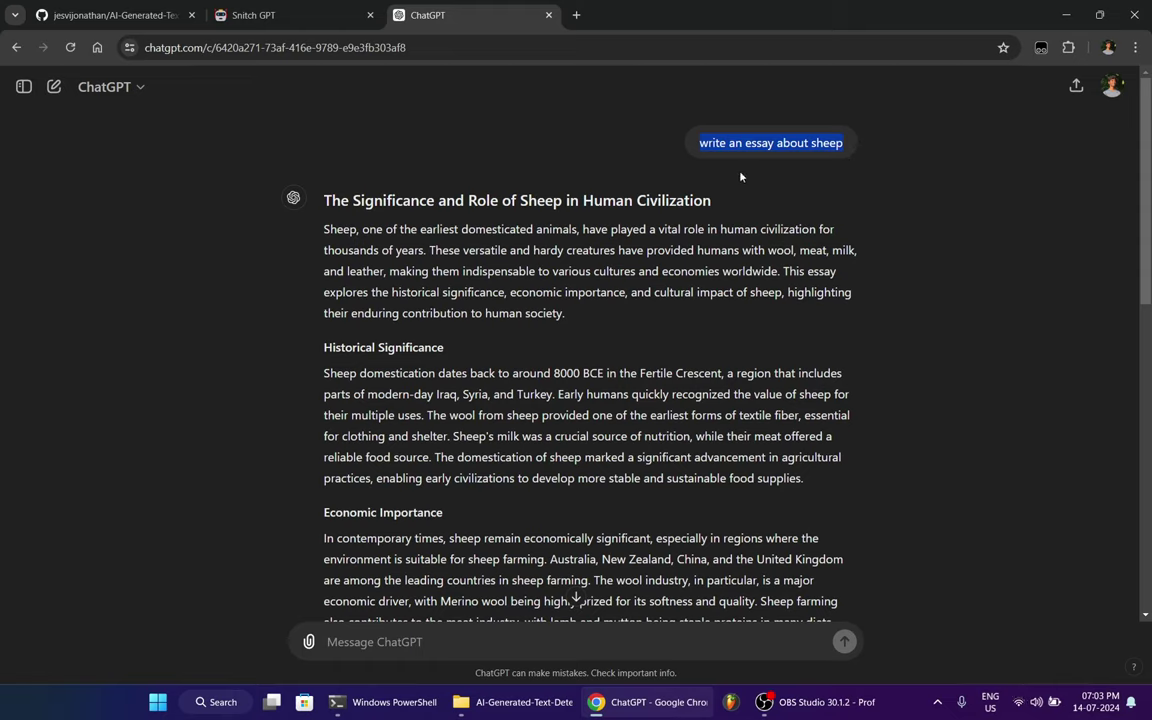
left_click(748, 143)
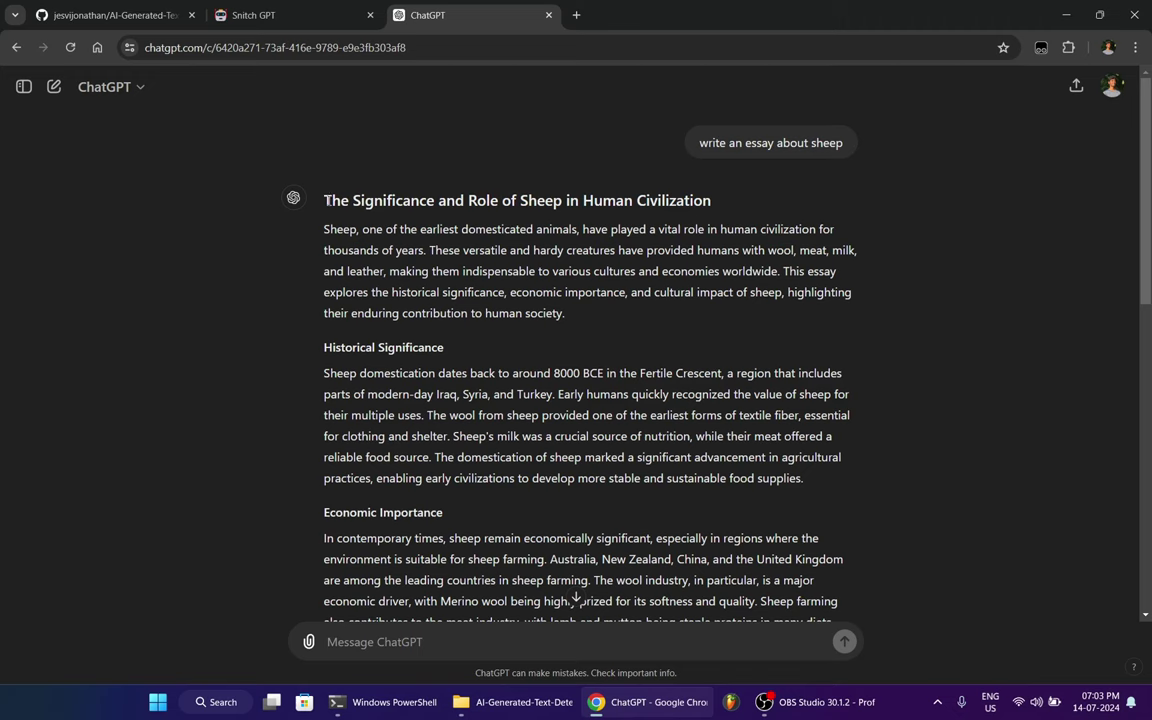
mouse_move(325, 200)
left_mouse_down()
mouse_move(576, 530)
mouse_move(627, 628)
left_mouse_up()
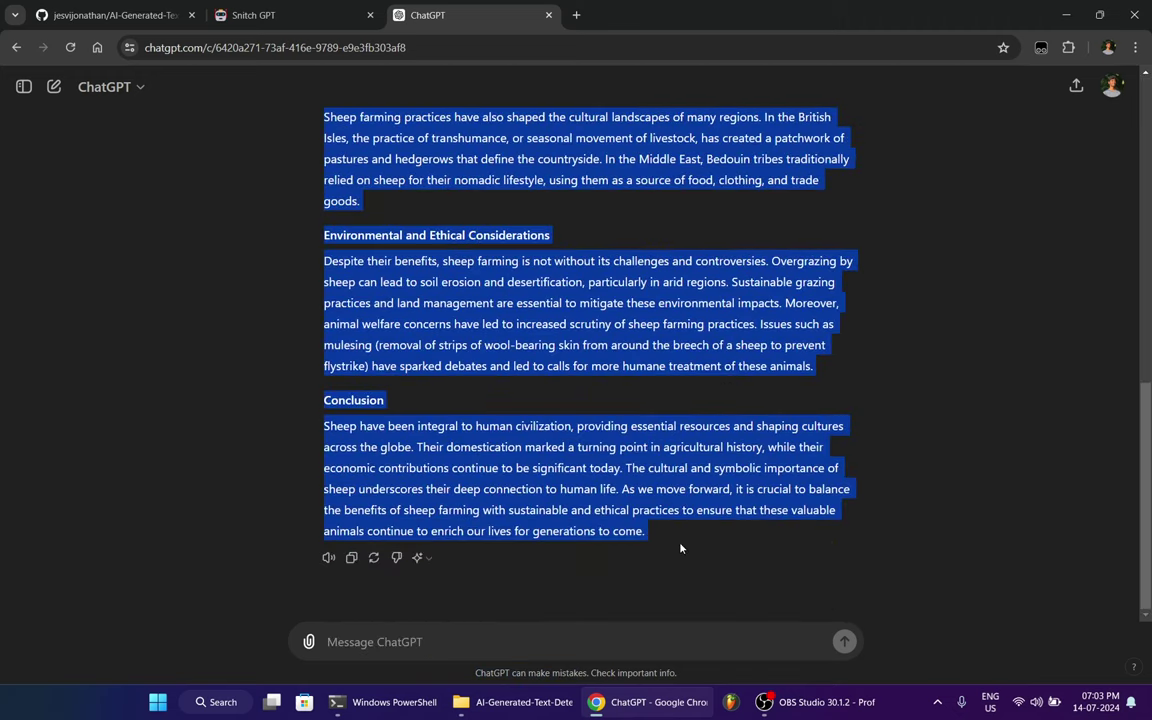
key("ctrl+c")
left_click(253, 15)
- Paste the sheep essay into the Snitch GPT message box and submit it as Job 0
left_click(600, 641)
key("ctrl+v")
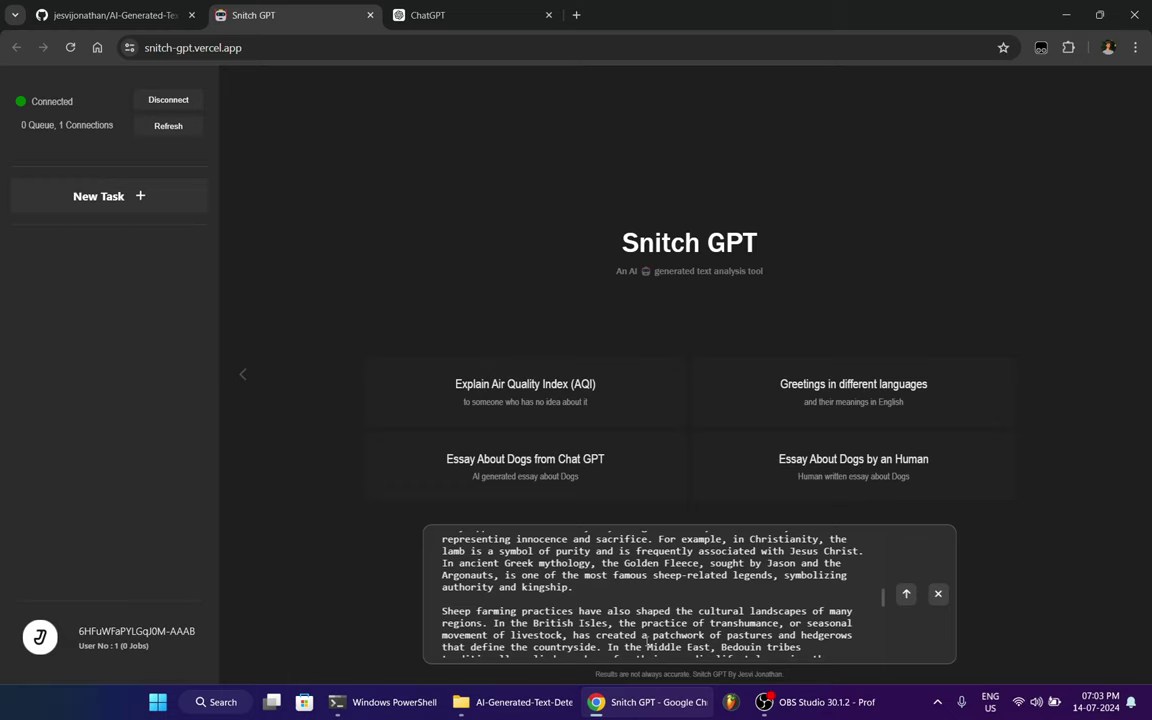
key("Return")
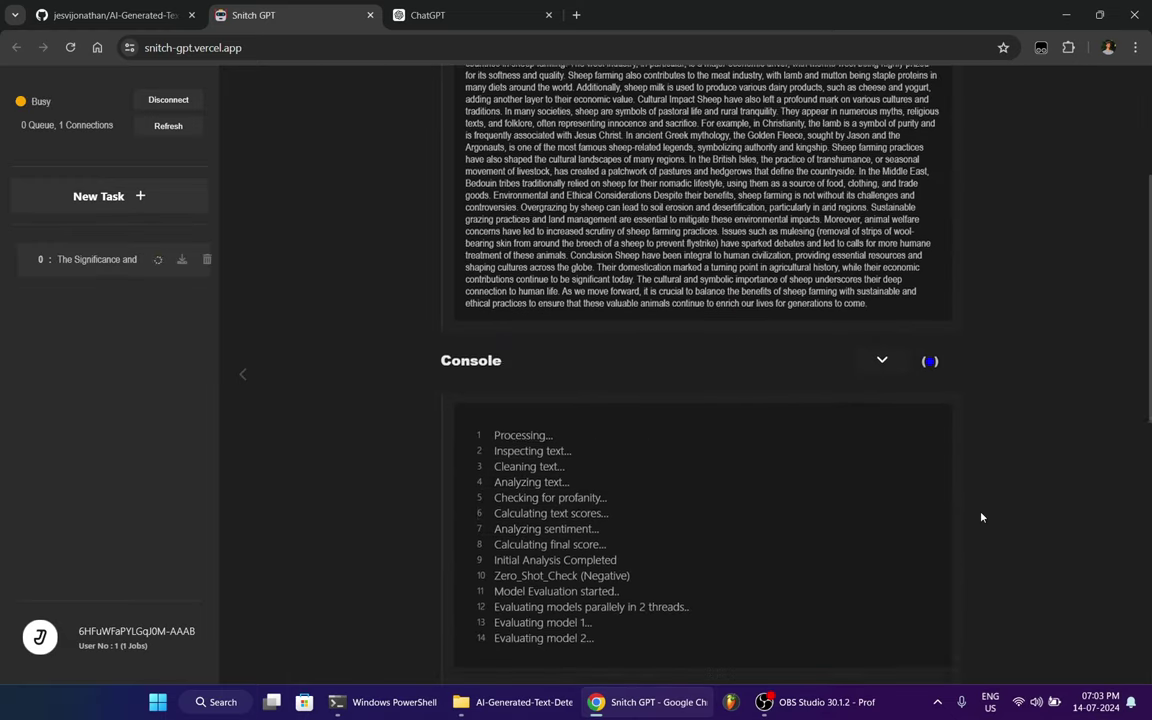
scroll(457, 298, "up", 2)
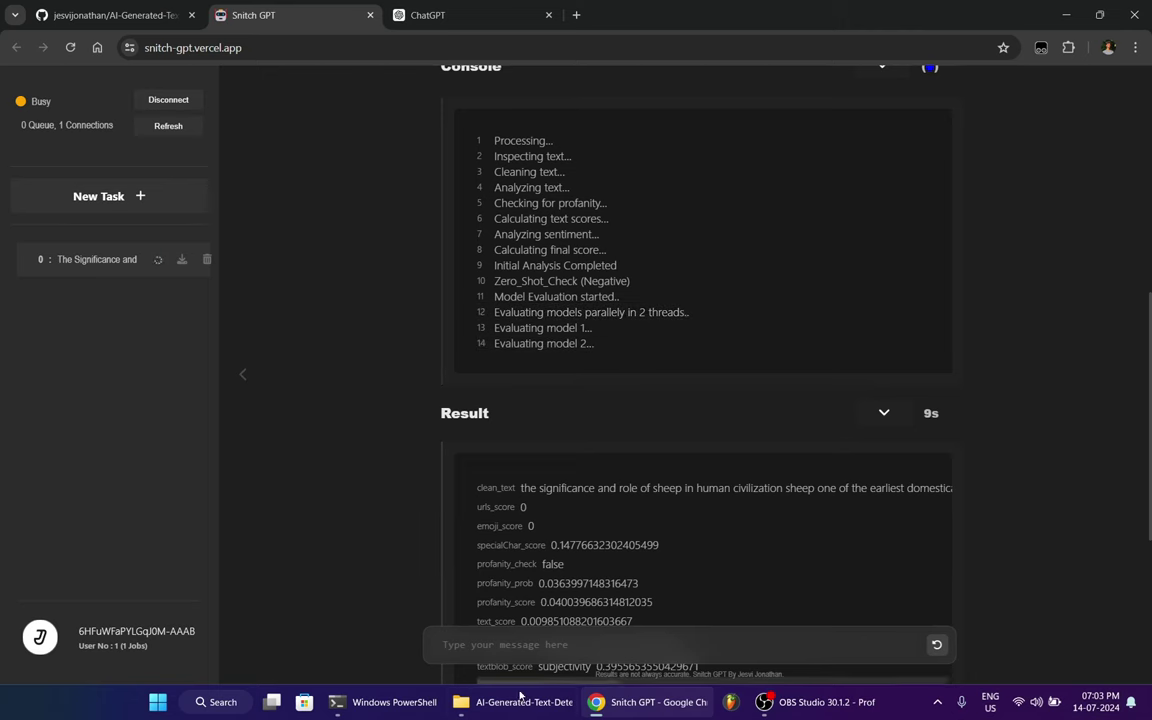
- Inspect the model weights path lines in config.py, then return to the browser
left_click(408, 712)
left_click(300, 88)
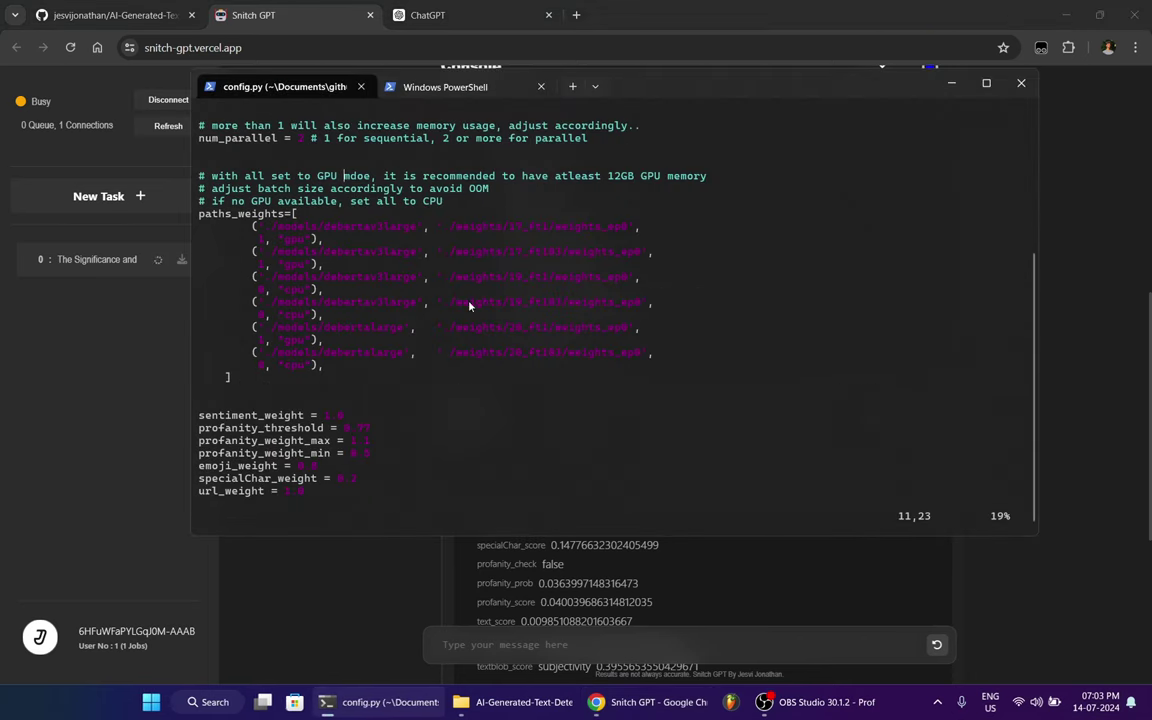
left_click_drag(258, 226, 514, 391)
key("Escape")
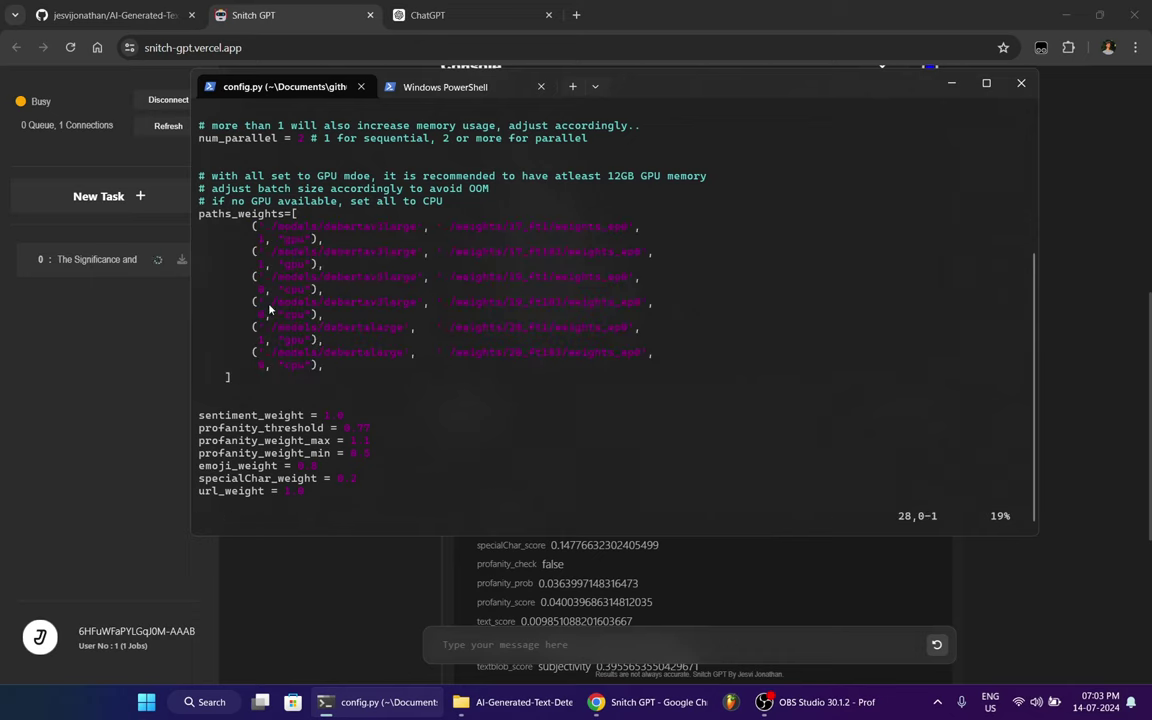
key("alt+Tab")
scroll(687, 424, "up", 2)
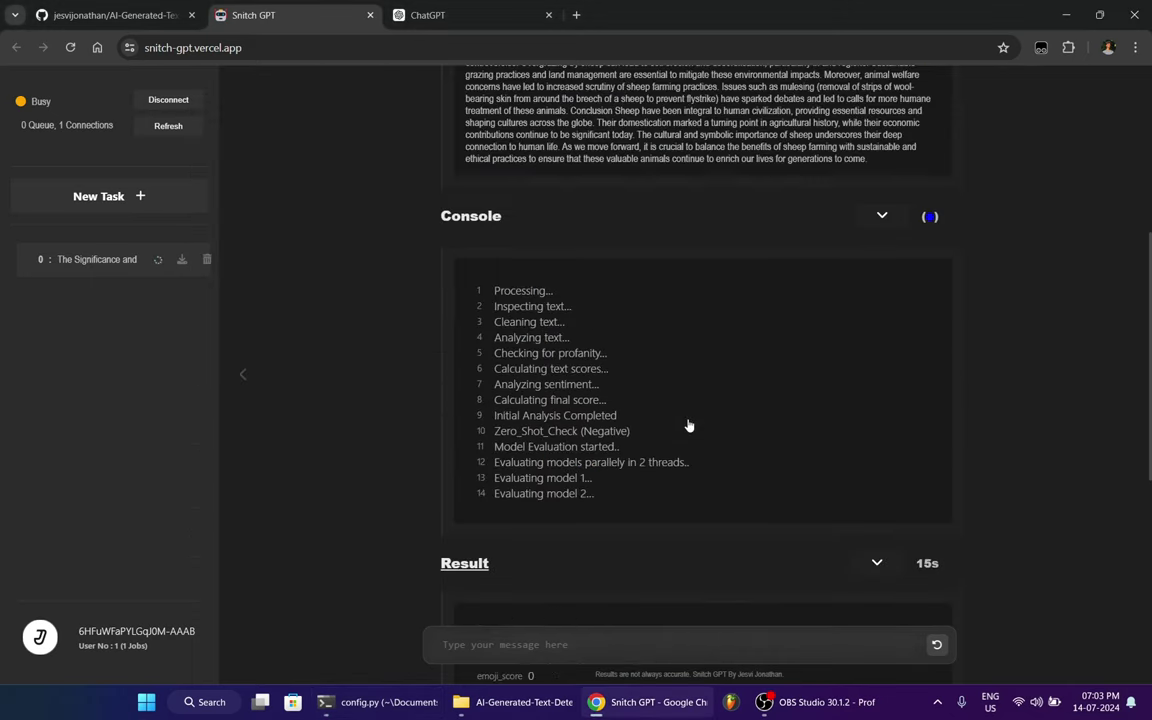
mouse_move(382, 702)
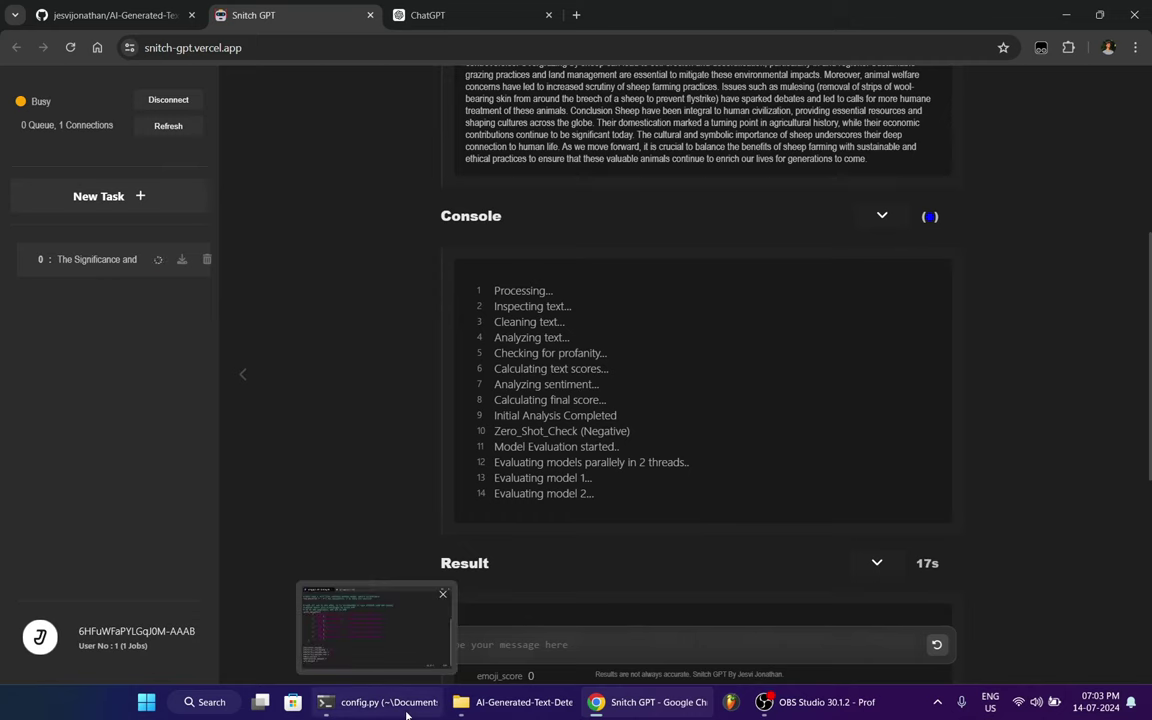
- Scroll through Job 0's Input Text, Console, Result and Visualization to the 0.76 AI-generated conclusion
scroll(831, 328, "up", 5)
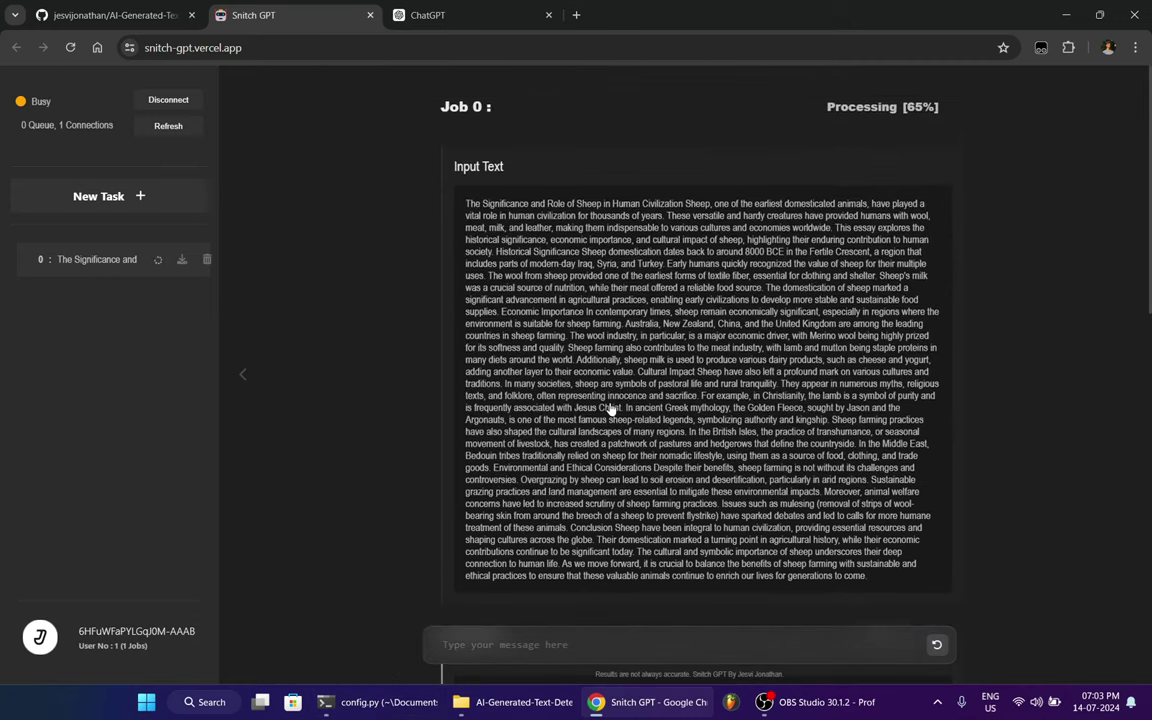
scroll(831, 326, "down", 2)
scroll(723, 298, "down", 2)
scroll(723, 298, "down", 3)
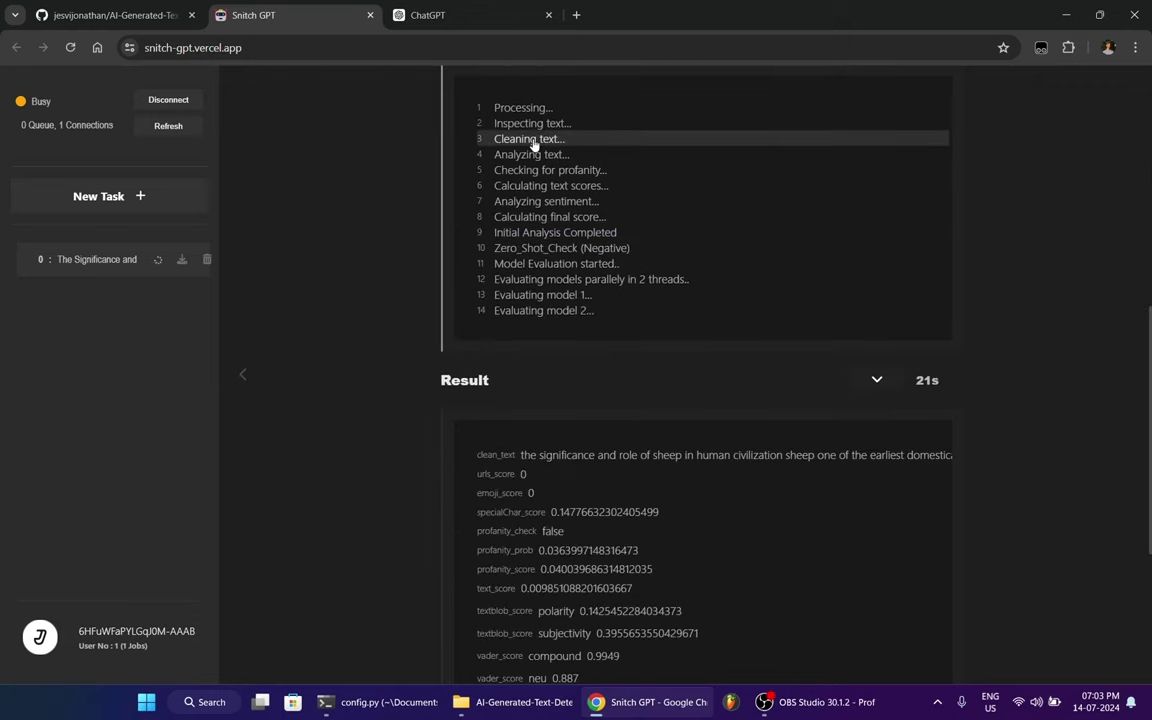
scroll(614, 331, "down", 1)
scroll(620, 332, "down", 4)
scroll(645, 332, "up", 2)
scroll(645, 332, "down", 3)
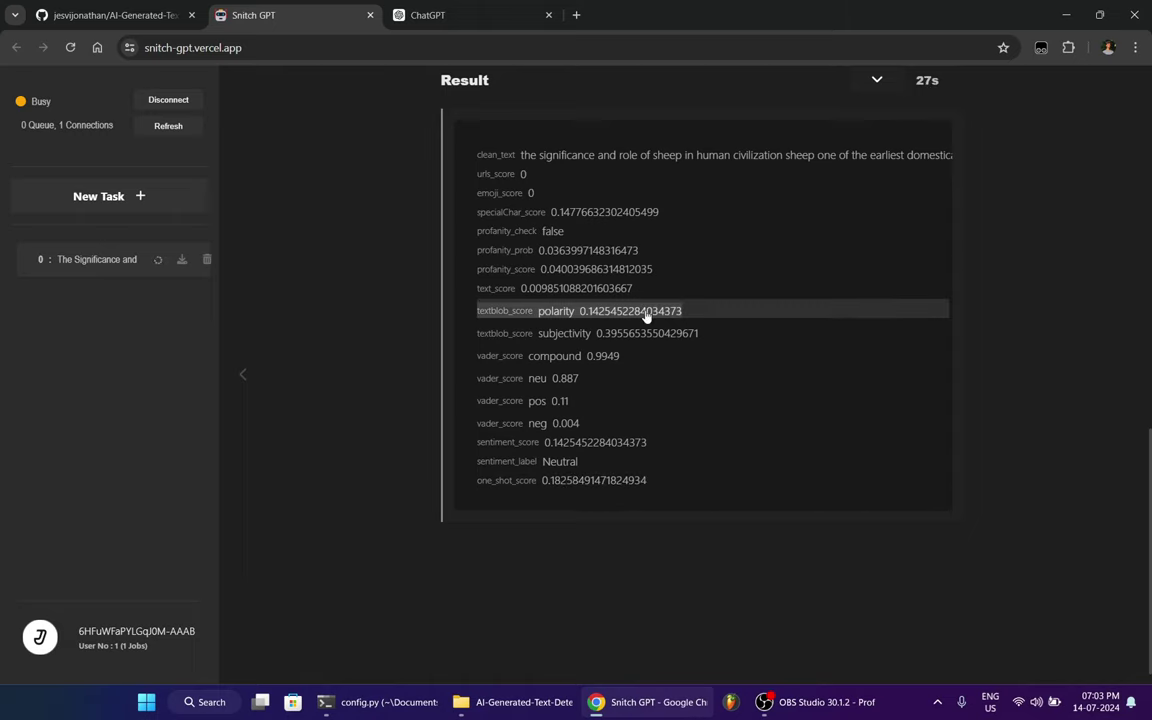
scroll(649, 326, "down", 2)
scroll(649, 326, "up", 5)
scroll(620, 400, "up", 2)
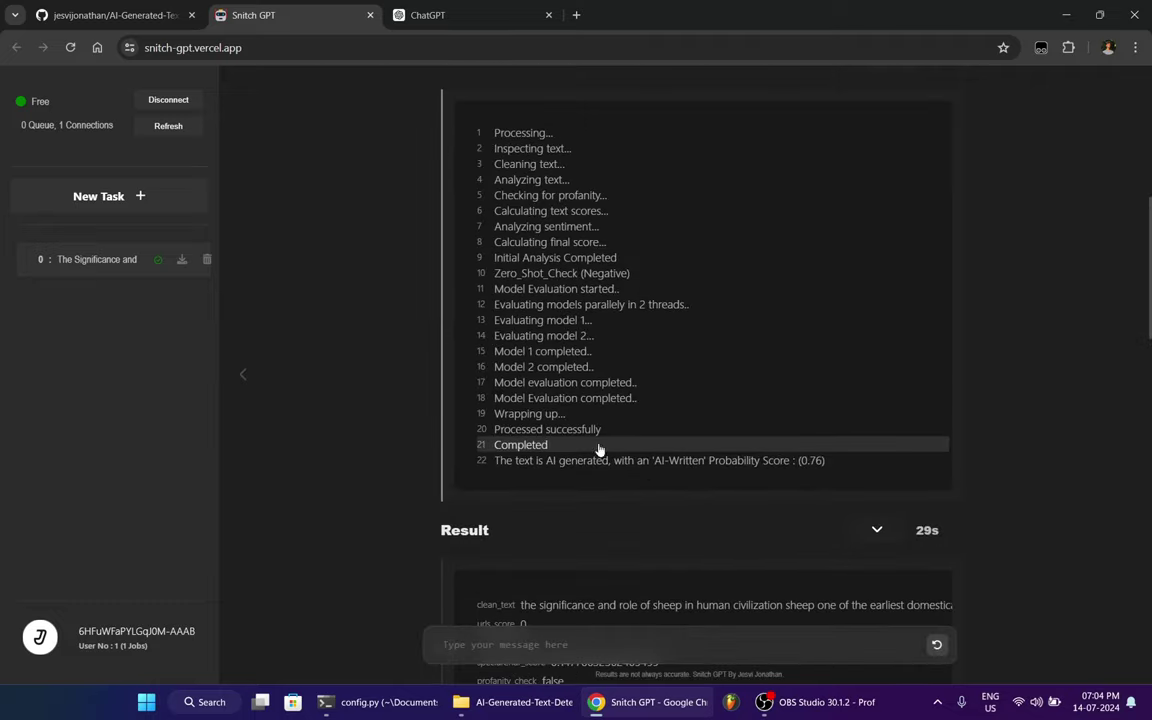
scroll(604, 200, "up", 2)
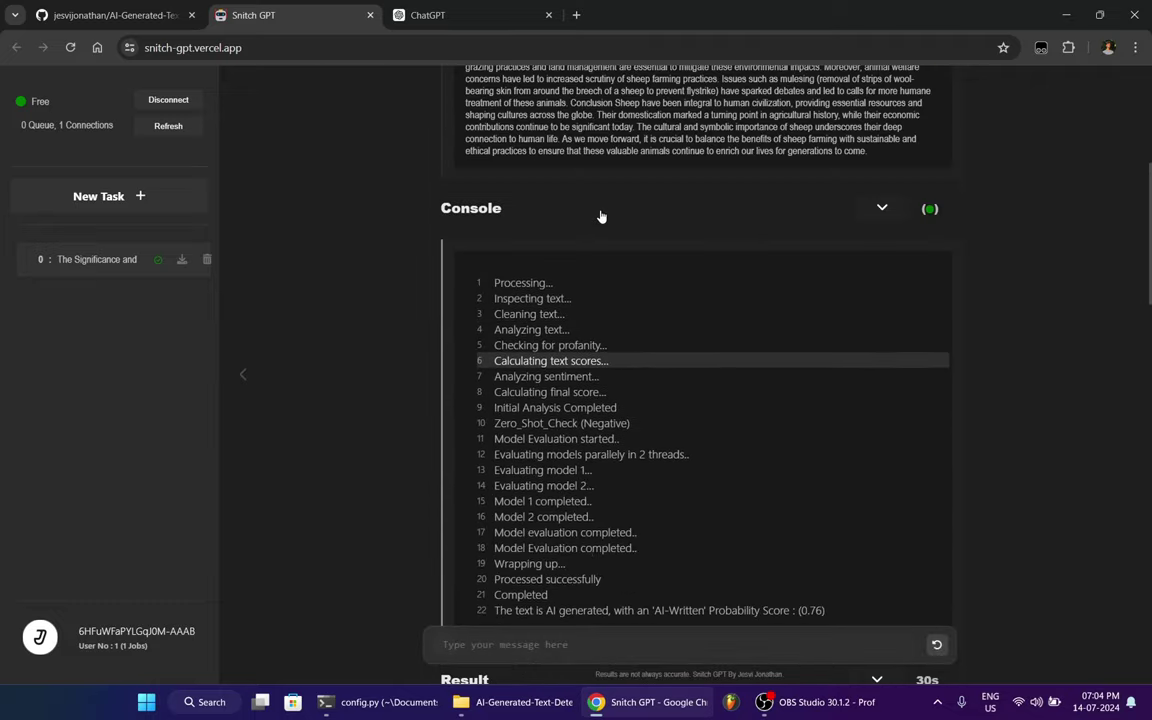
scroll(598, 300, "down", 4)
scroll(600, 330, "down", 1)
scroll(615, 310, "down", 2)
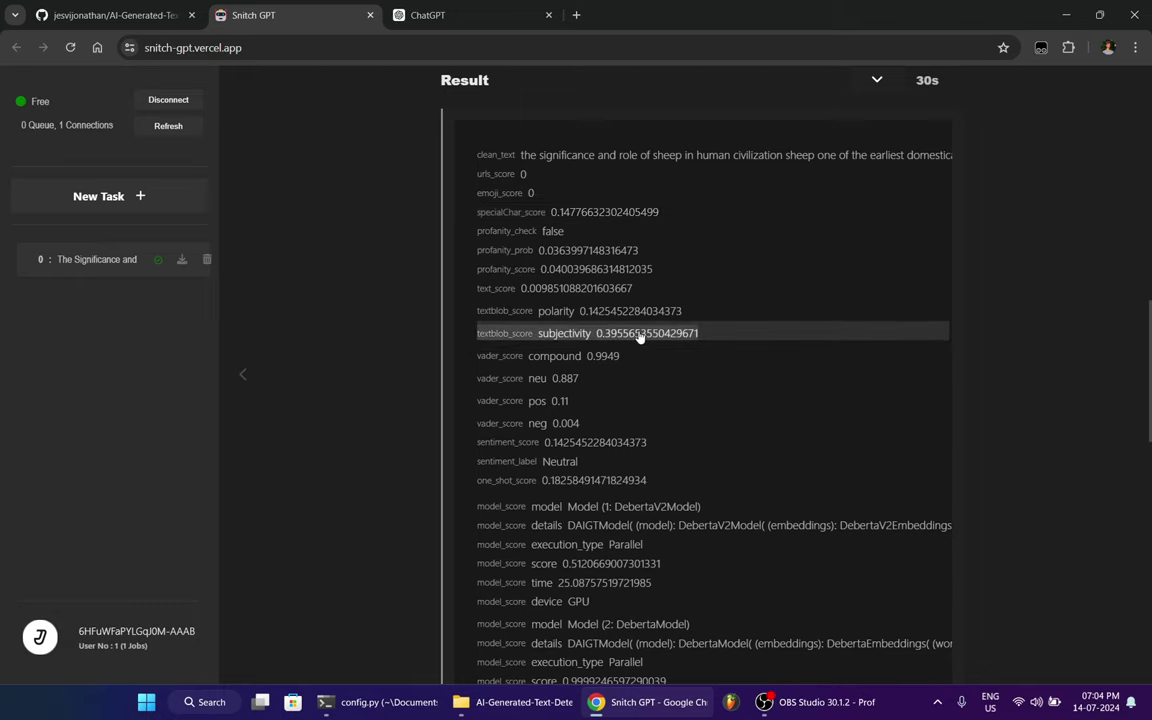
scroll(638, 334, "down", 1)
scroll(640, 337, "down", 2)
scroll(638, 334, "down", 3)
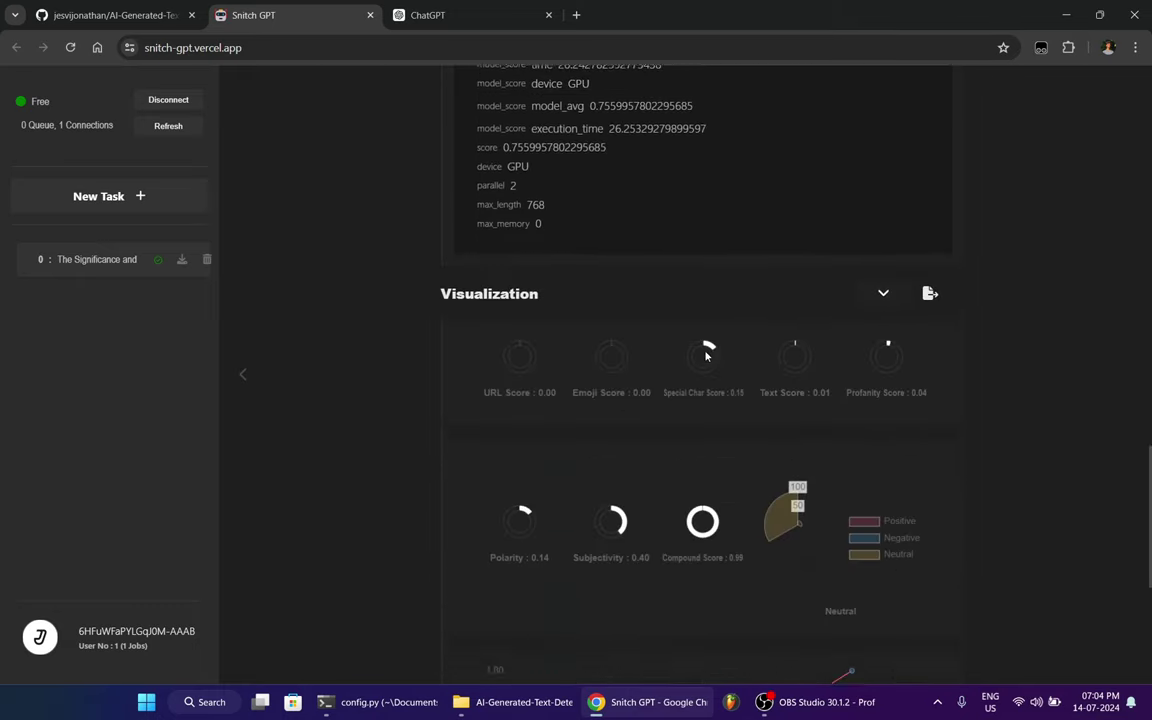
scroll(703, 307, "down", 1)
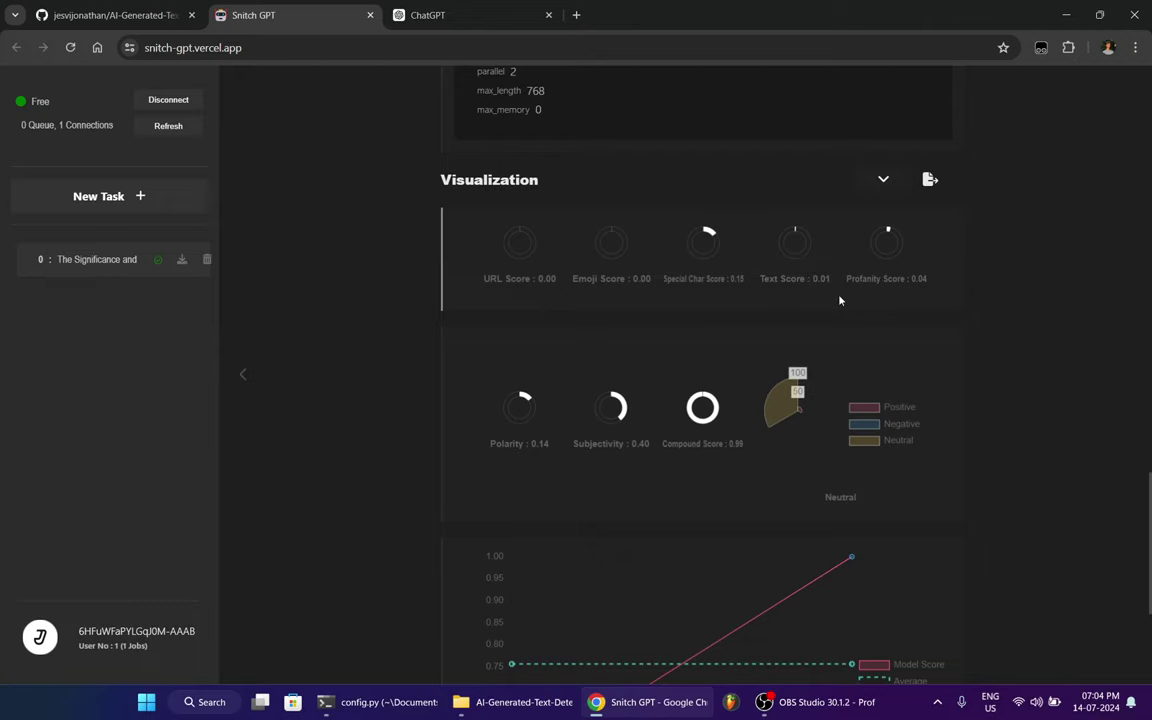
scroll(809, 319, "down", 3)
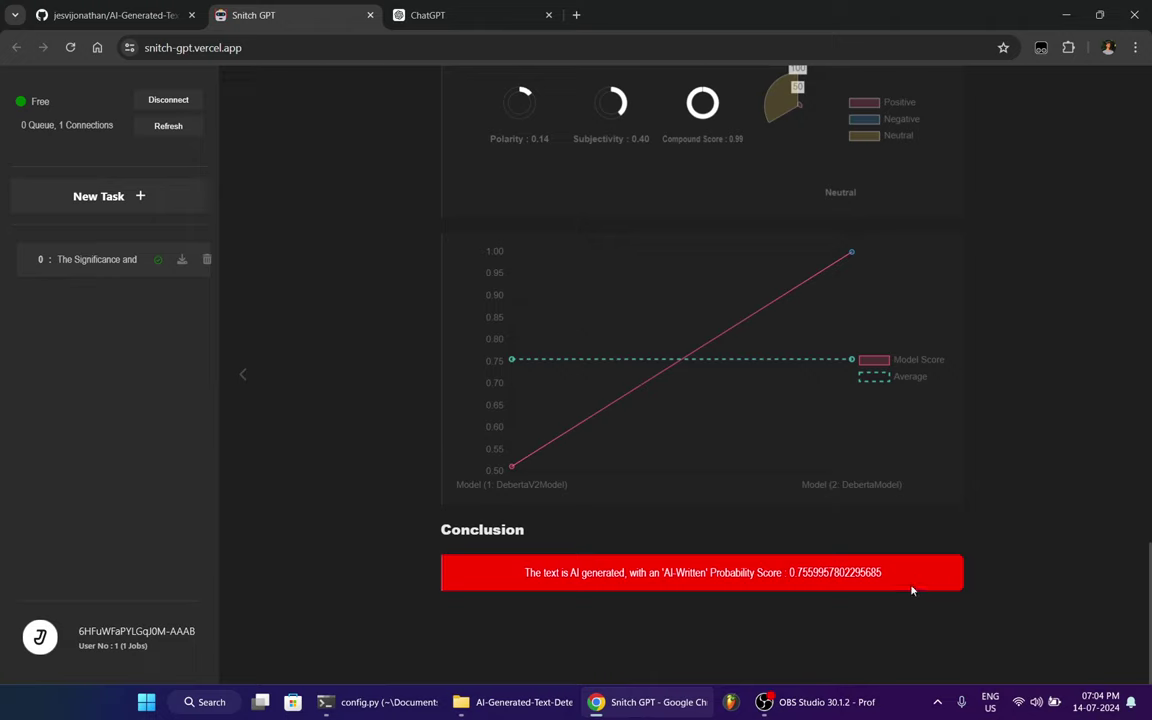
left_click_drag(831, 573, 543, 573)
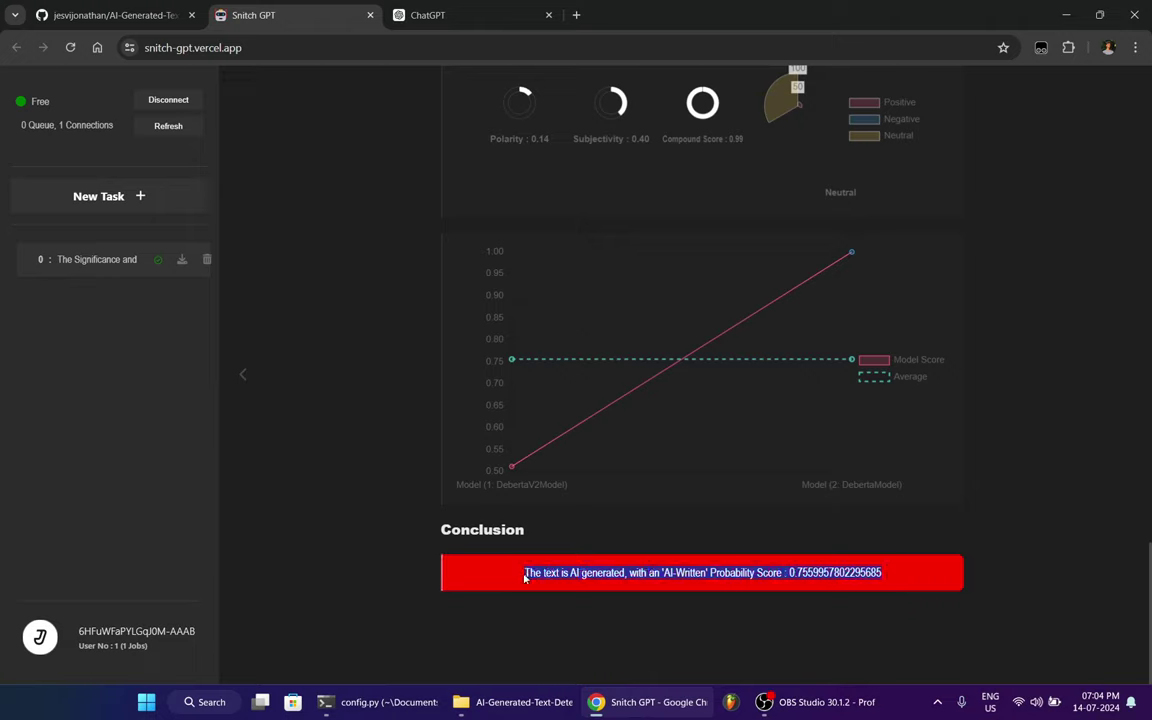
left_click(803, 570)
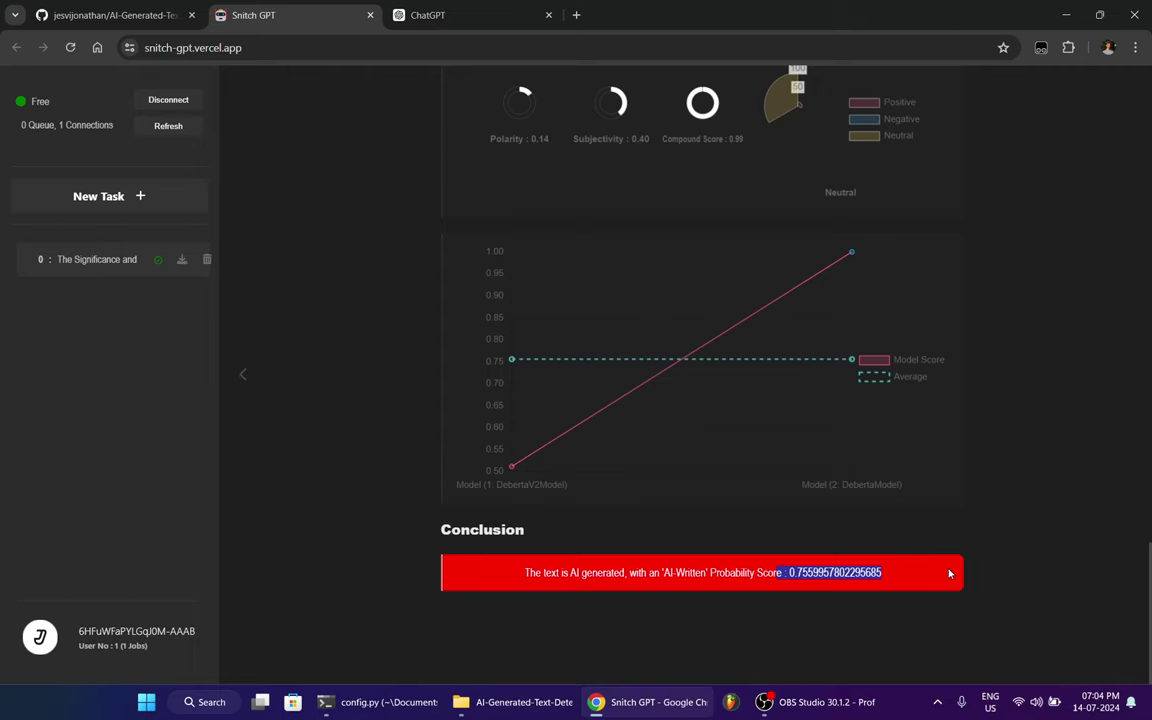
left_click_drag(876, 569, 496, 569)
left_click(506, 572)
left_click(523, 14)
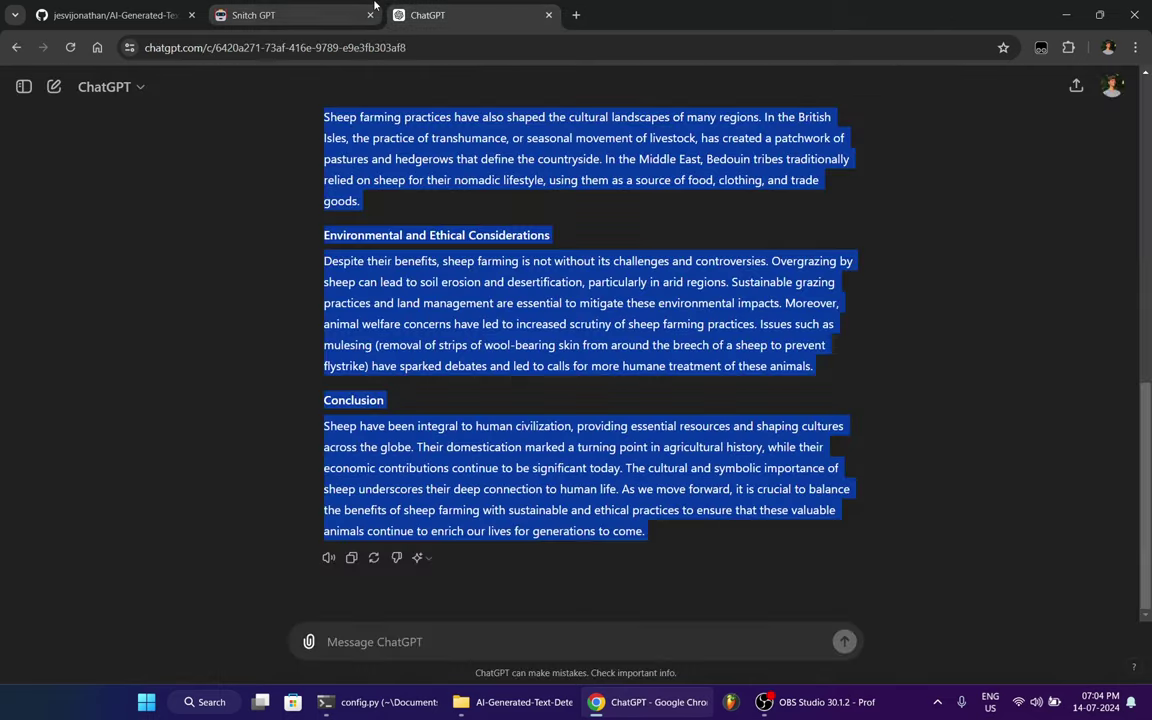
left_click(387, 176)
left_click(329, 6)
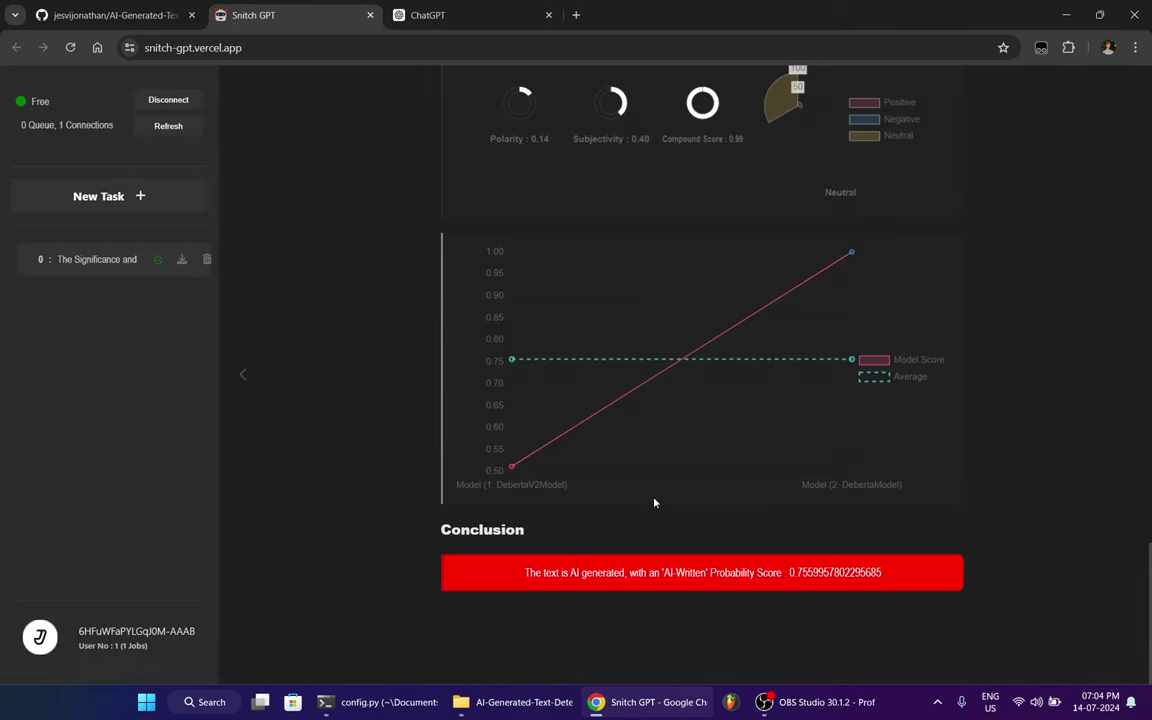
- Search Google in a new tab for 'essay about sheeps before 2019'
left_click(577, 16)
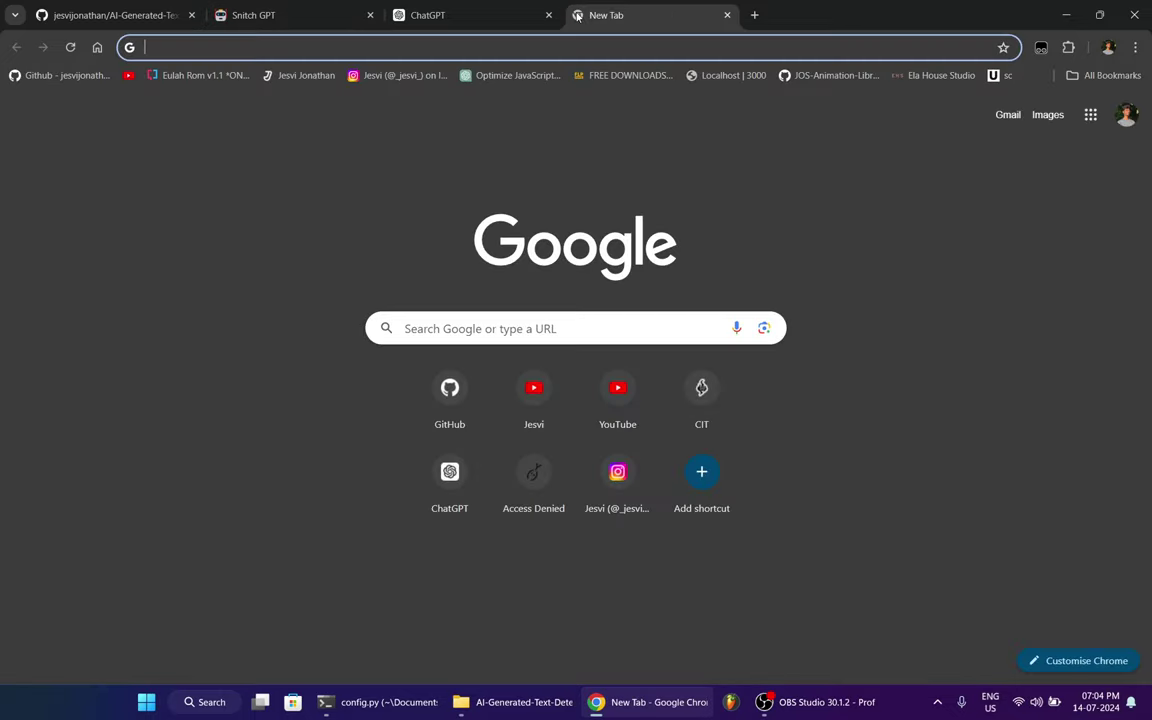
type("essays")
key("BackSpace")
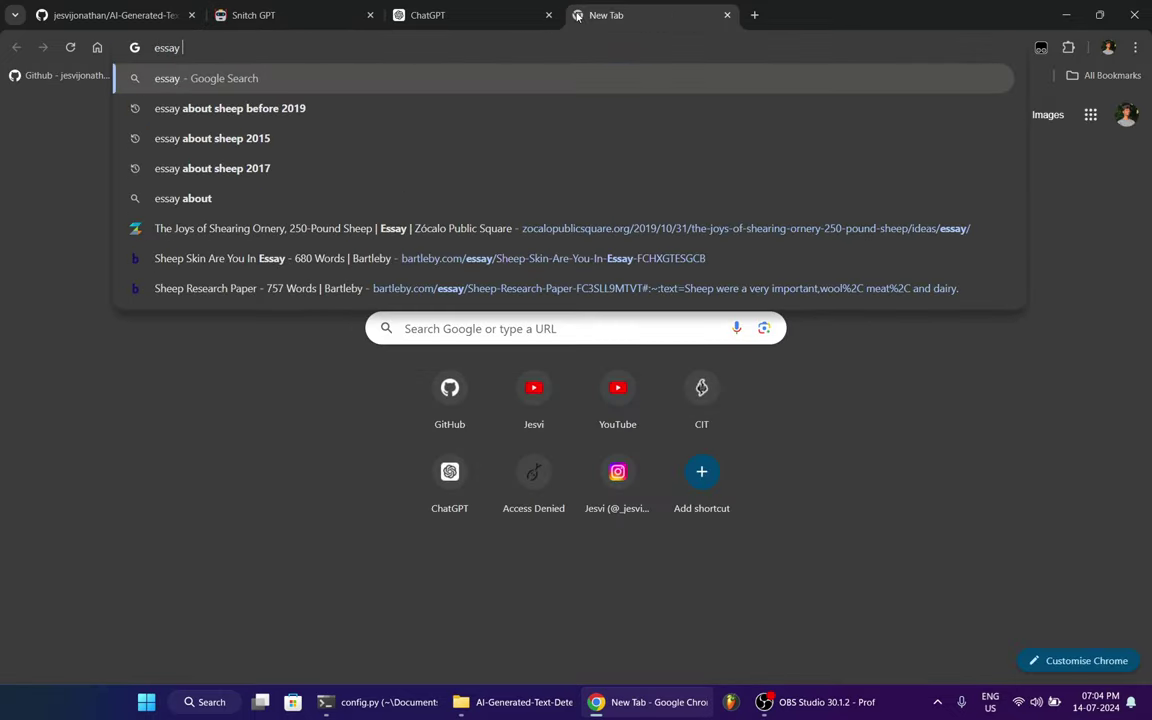
type("about sheeps")
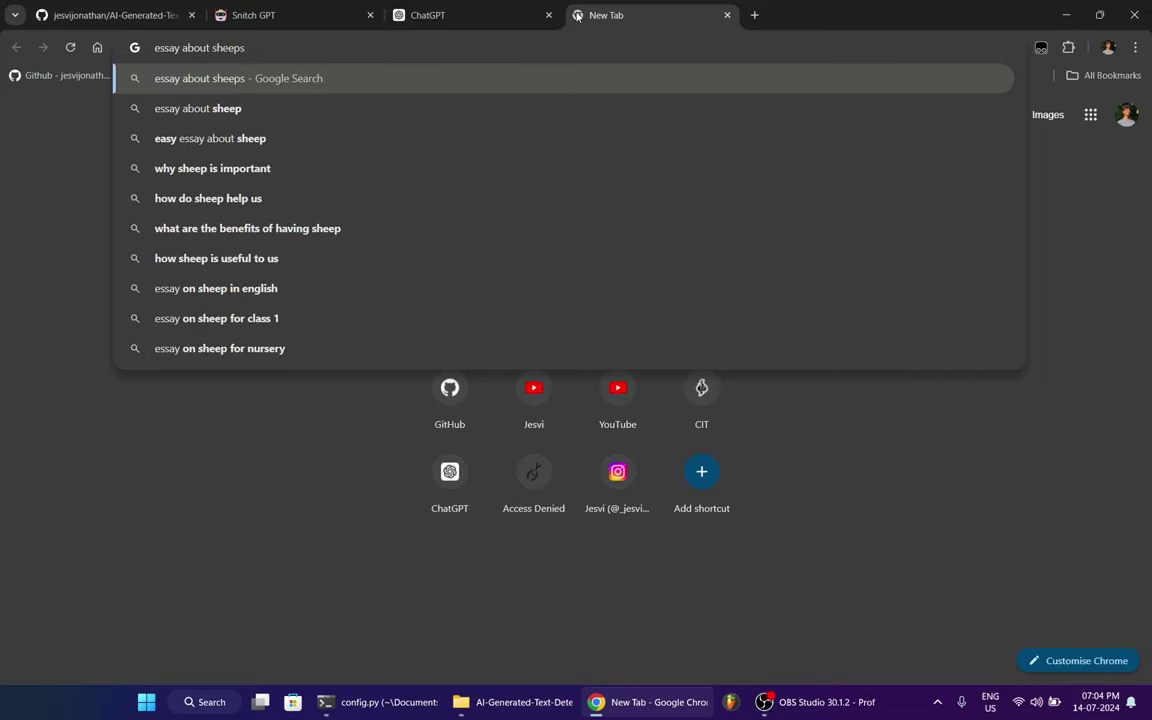
type(" before 20")
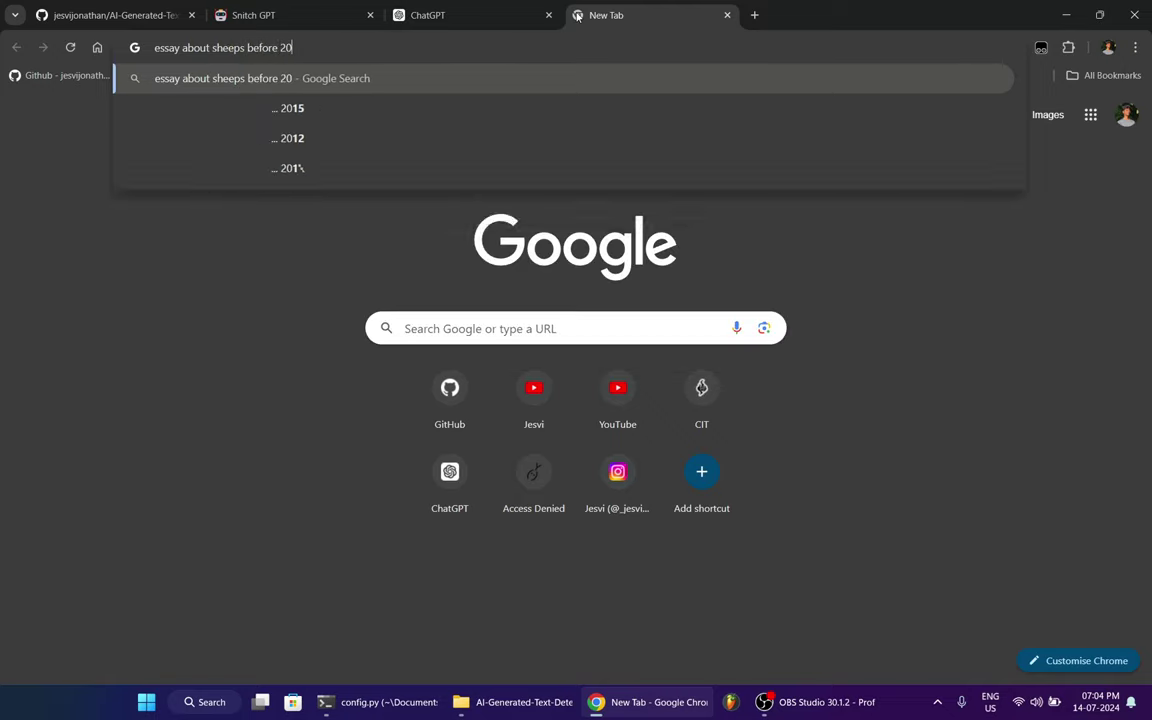
type("19")
key("Return")
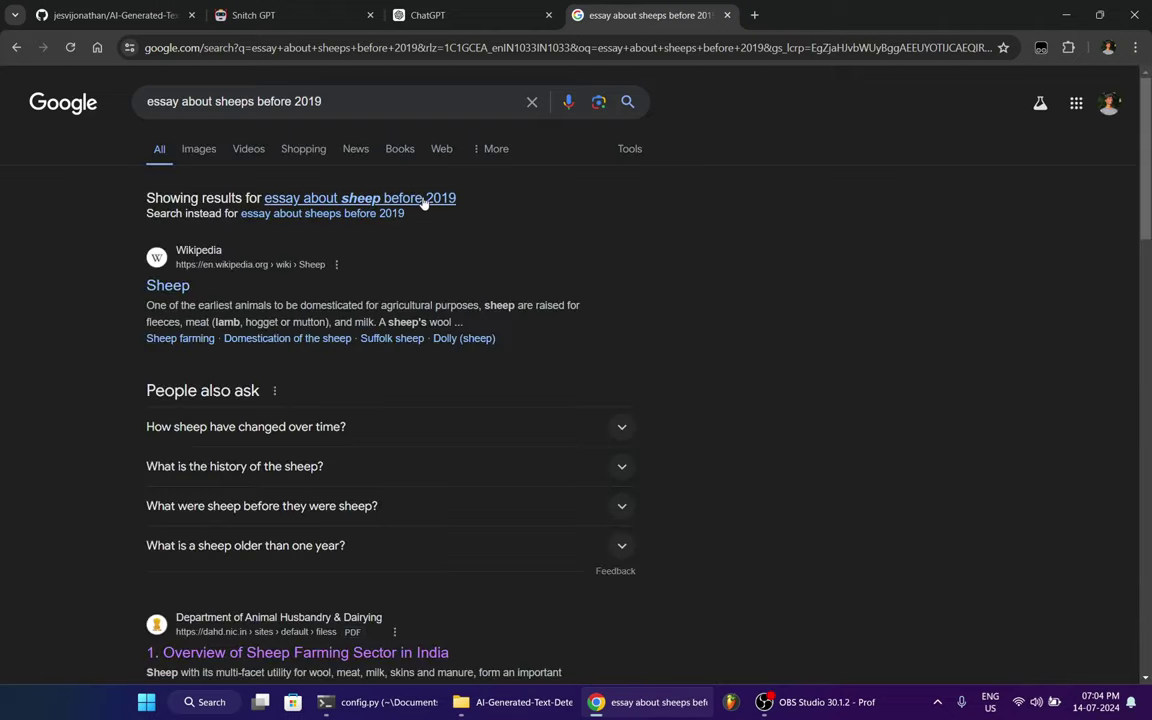
- Open Zócalo's 'The Joys of Shearing Ornery, 250-Pound Sheep' in a new tab and select its paragraphs
left_click(421, 196)
scroll(313, 390, "down", 3)
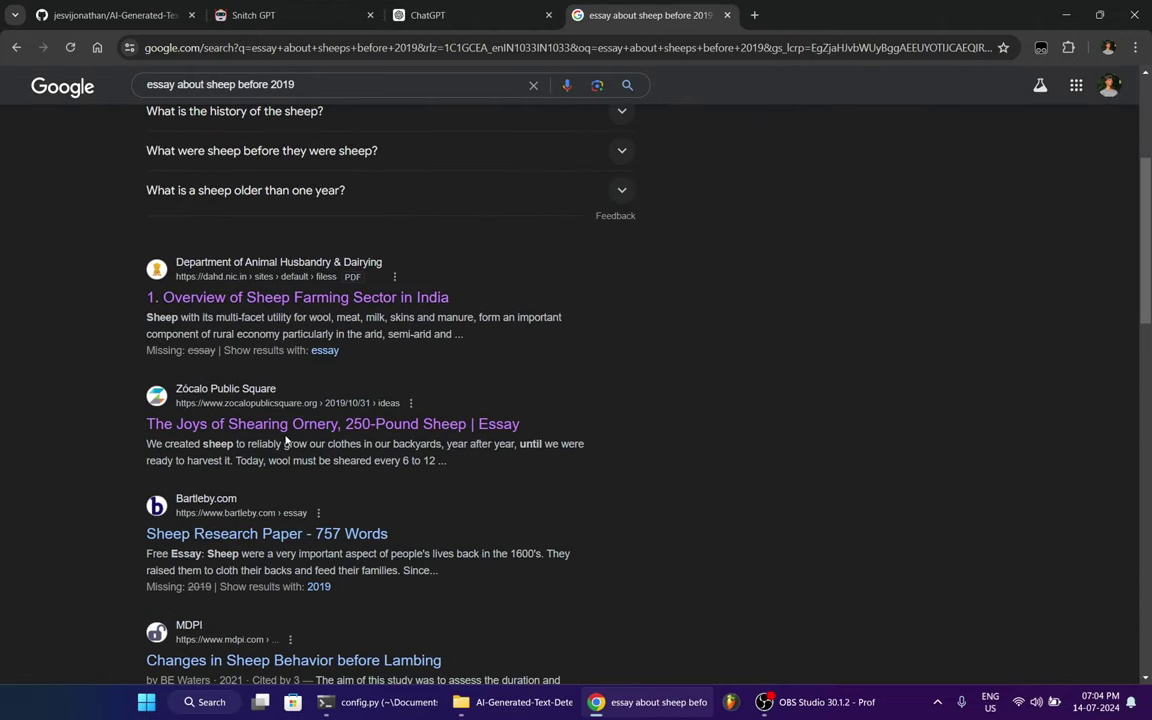
middle_click(291, 424)
scroll(350, 445, "down", 3)
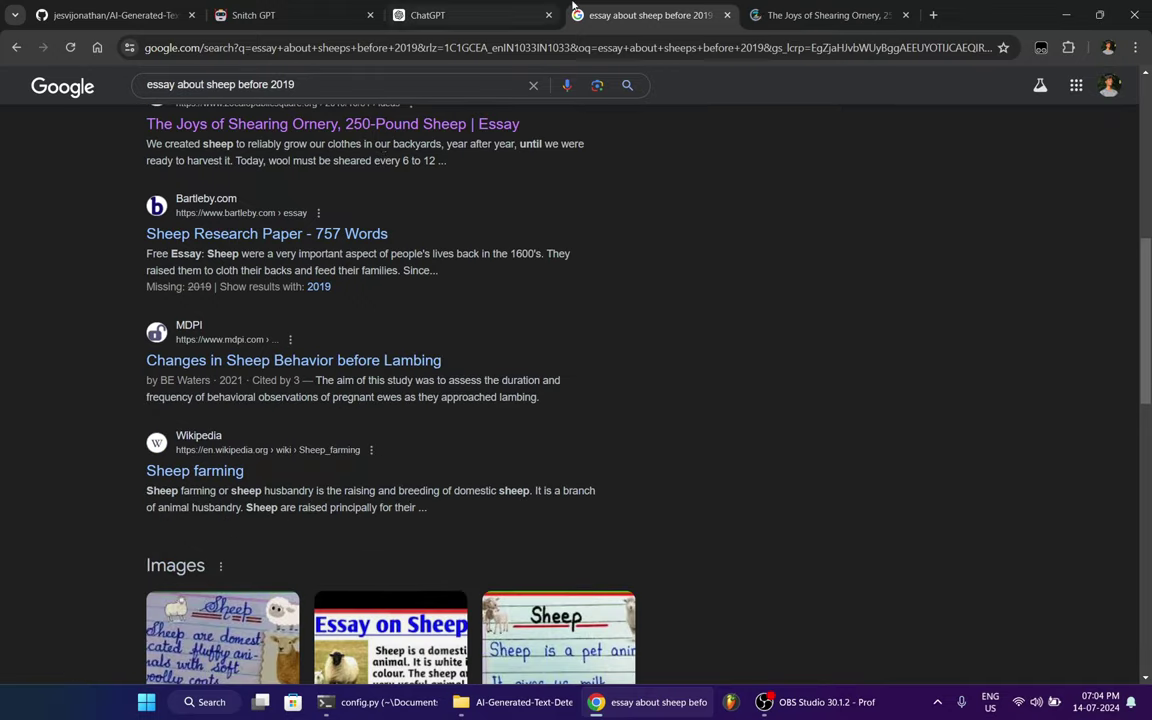
left_click(826, 15)
scroll(507, 363, "down", 10)
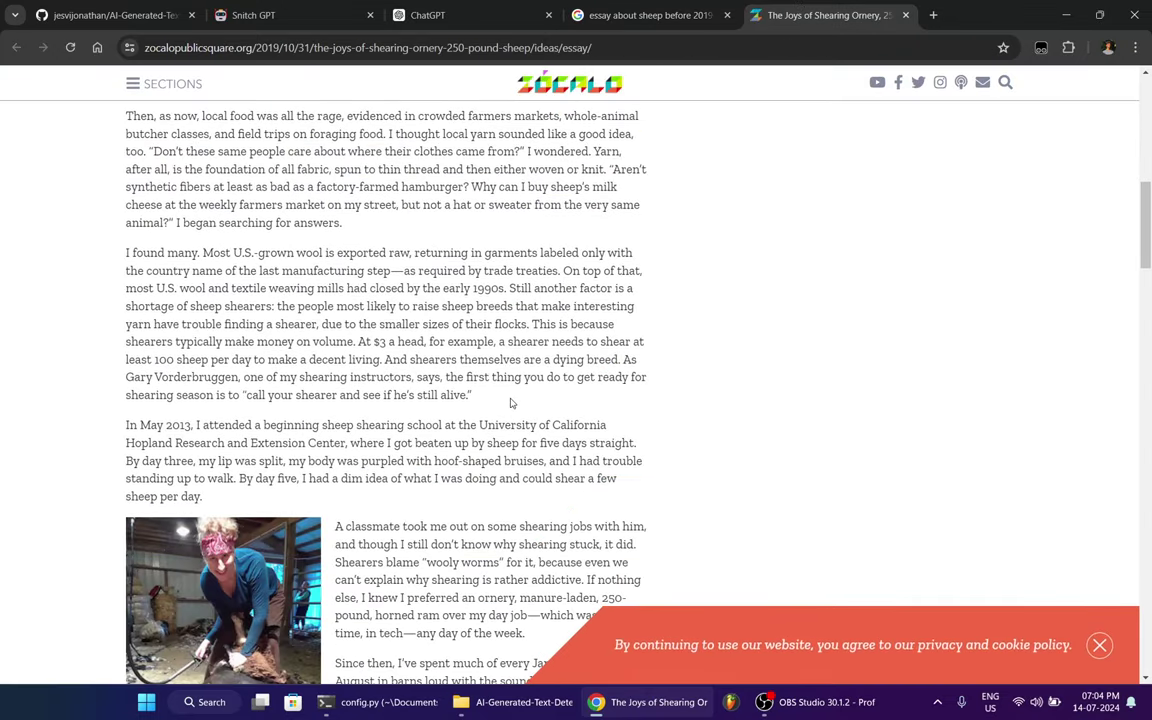
scroll(300, 370, "up", 3)
mouse_move(126, 327)
left_mouse_down()
mouse_move(404, 669)
mouse_move(424, 72)
mouse_move(520, 432)
left_mouse_up()
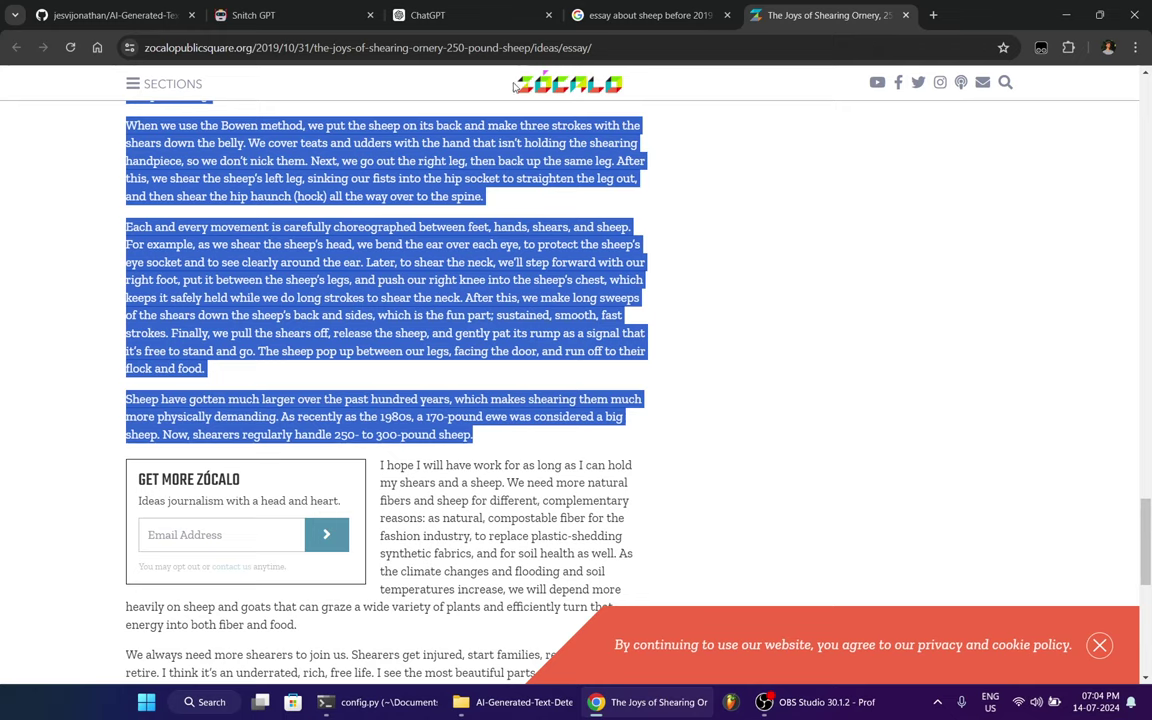
- Start a new Snitch GPT task, paste the sheep-shearing essay and submit it as Job 1
left_click(250, 15)
left_click(136, 198)
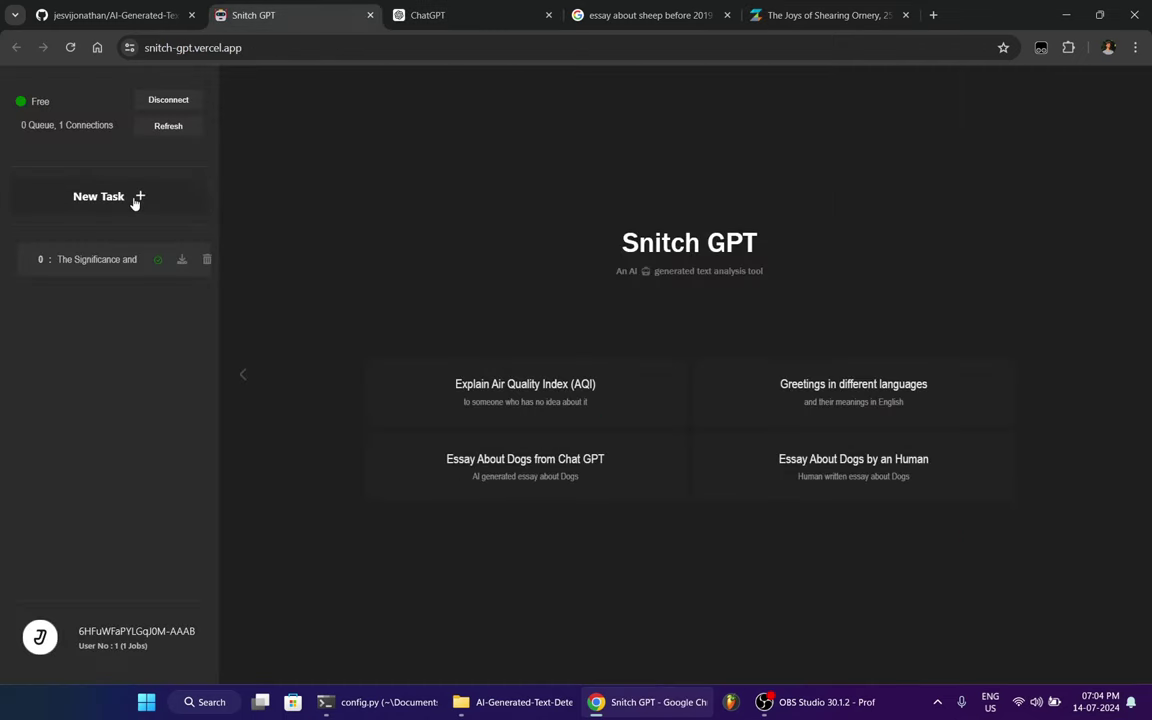
key("ctrl+v")
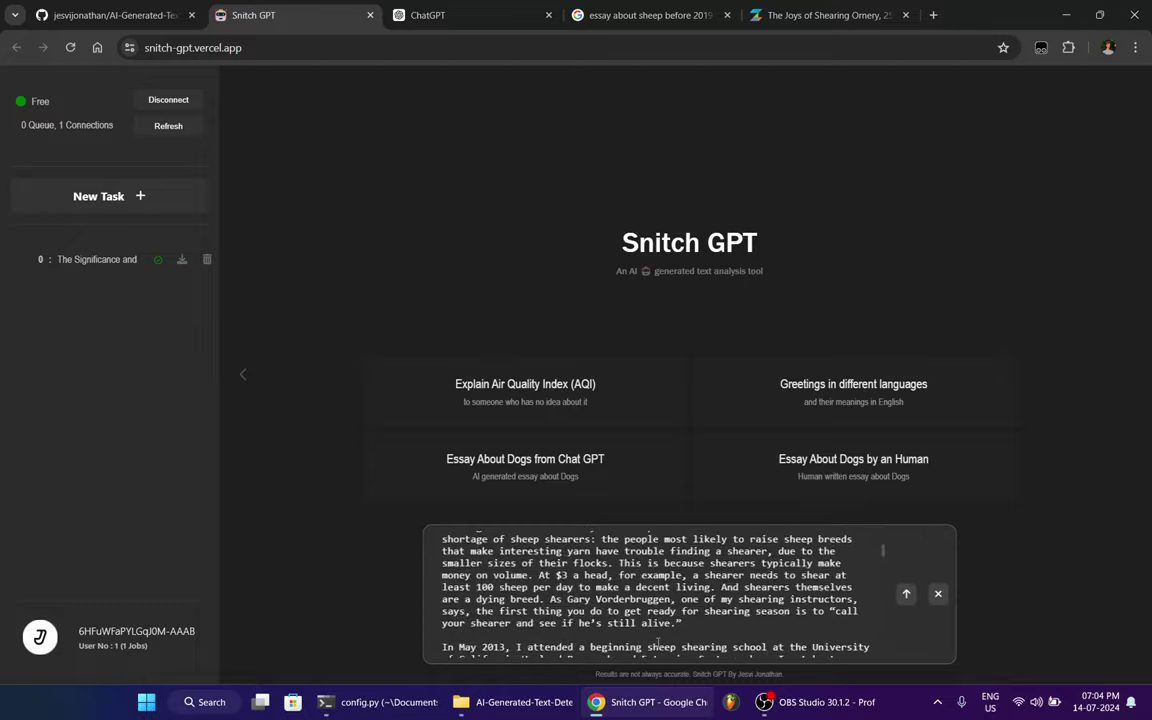
left_click(905, 593)
- Scroll through Job 1's initial score list and Neutral sentiment while the models evaluate
scroll(915, 531, "down", 5)
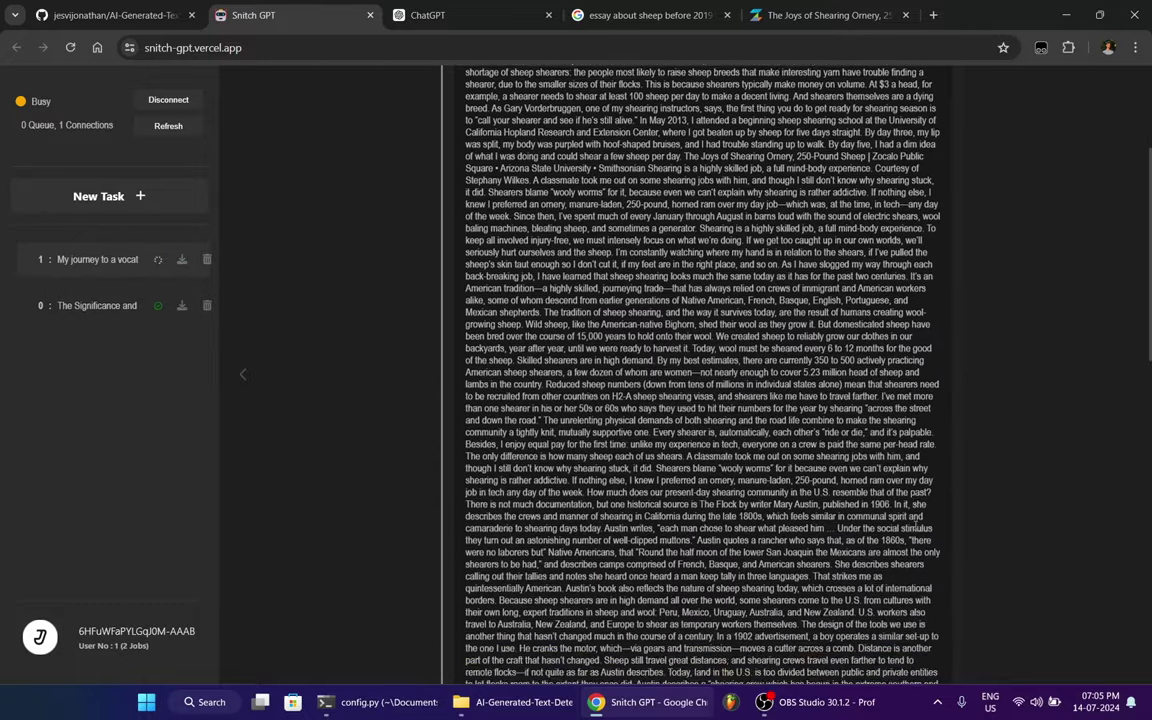
scroll(915, 531, "down", 5)
scroll(915, 531, "down", 4)
scroll(915, 531, "down", 2)
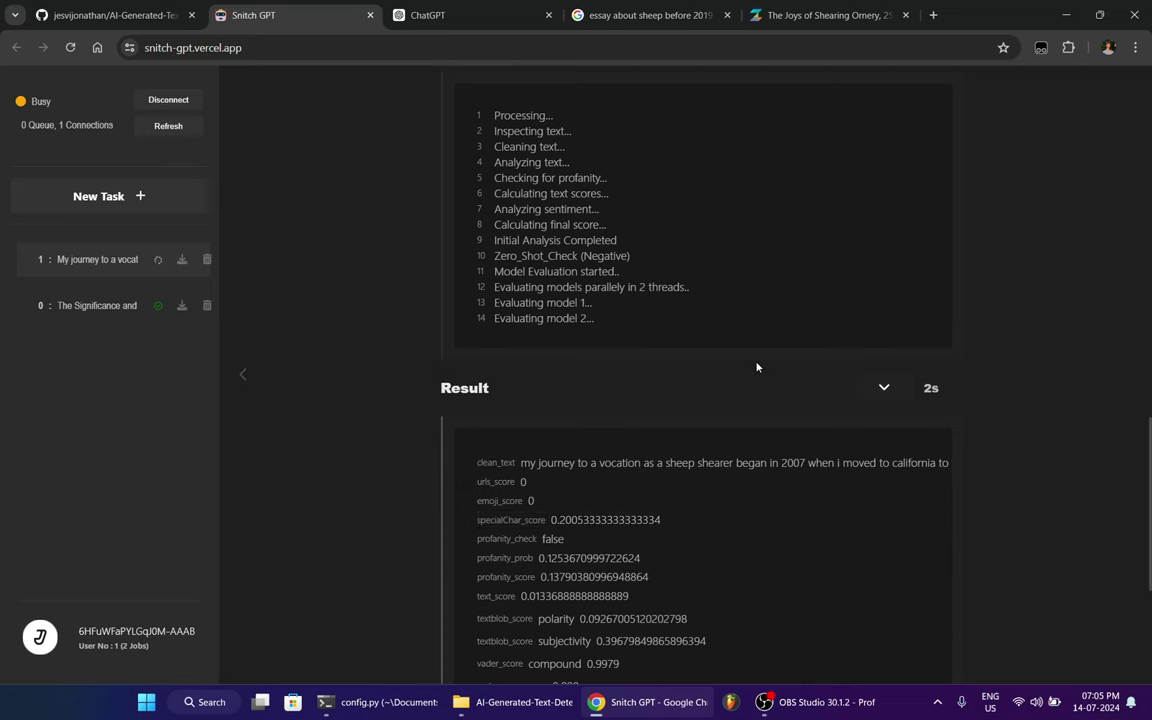
scroll(756, 365, "up", 1)
scroll(851, 427, "up", 2)
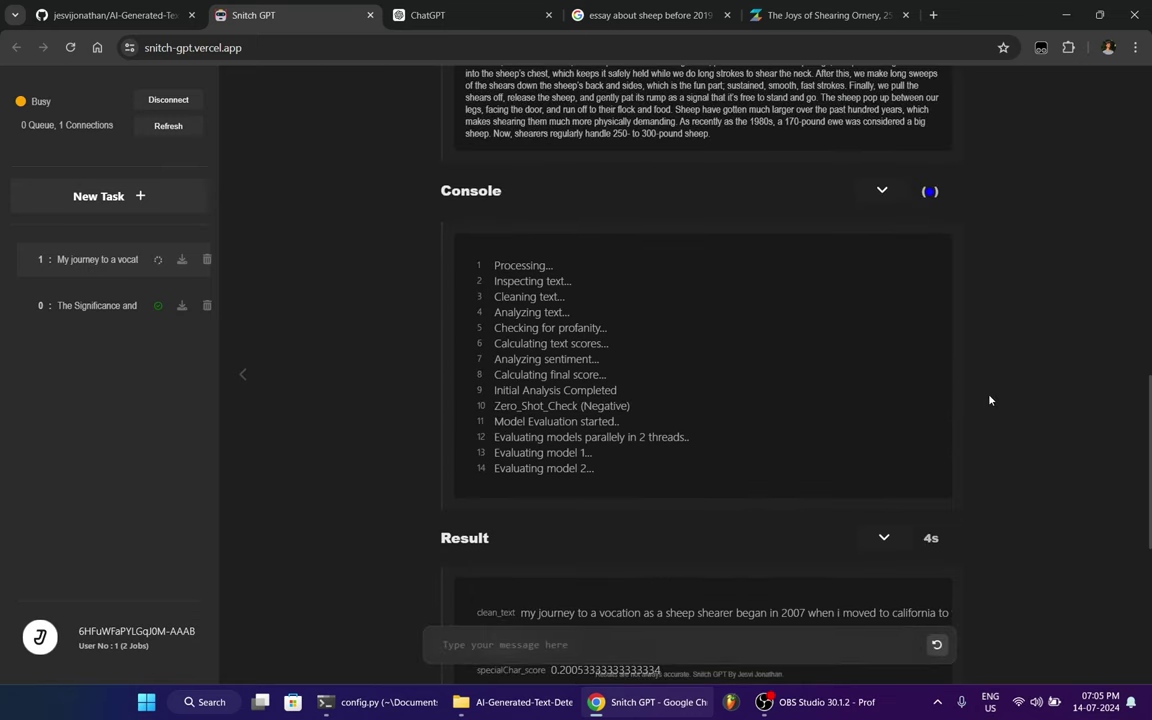
scroll(674, 462, "down", 8)
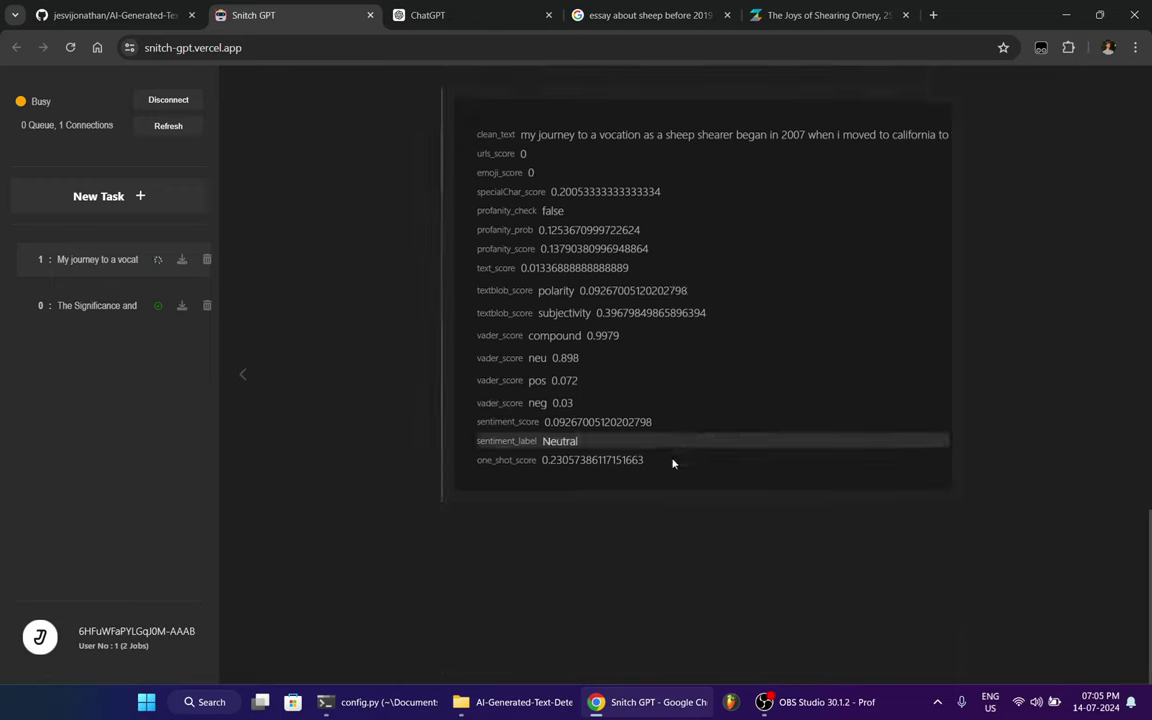
scroll(602, 321, "up", 1)
scroll(612, 400, "up", 2)
scroll(621, 491, "down", 2)
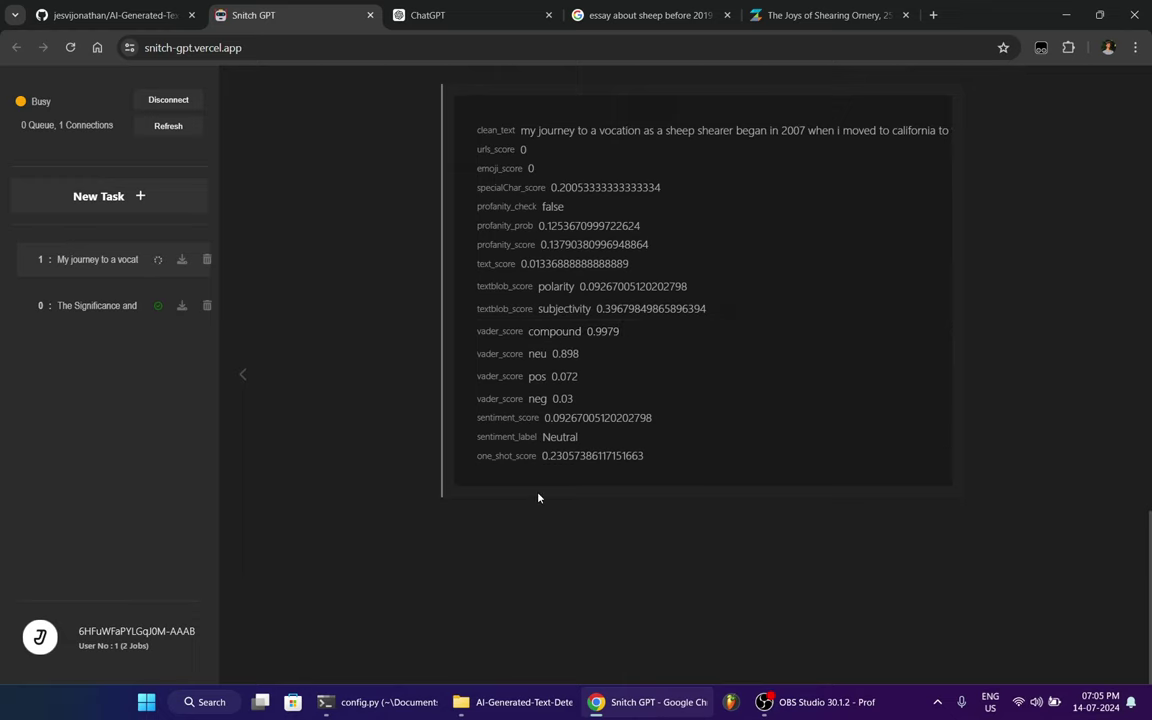
scroll(537, 496, "up", 2)
scroll(548, 420, "down", 1)
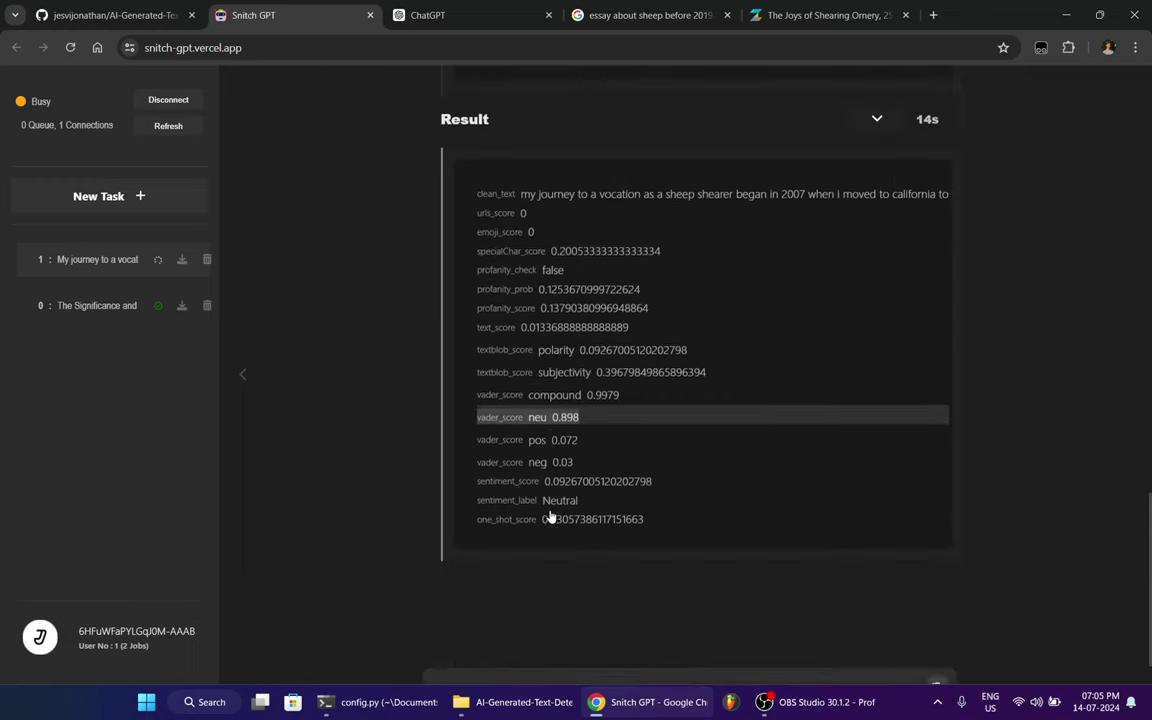
scroll(548, 514, "down", 1)
scroll(548, 514, "up", 2)
scroll(549, 515, "down", 1)
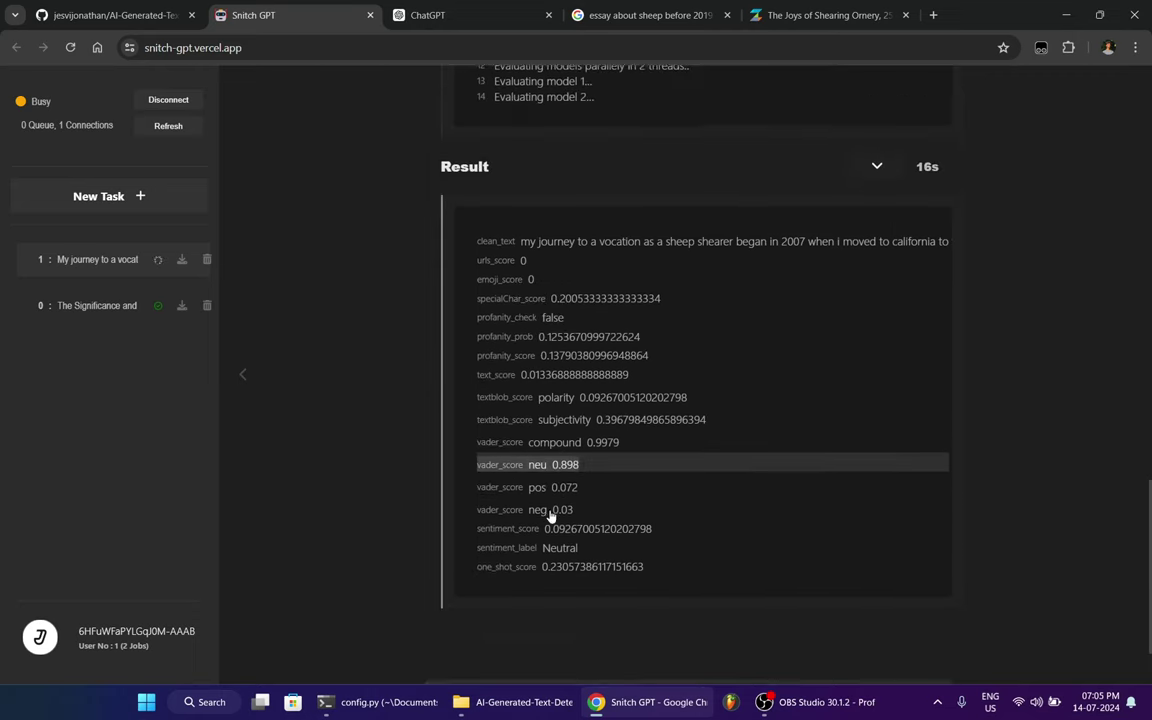
- Scroll through config.py's detection settings in the terminal, then return to the GitHub repository tab
left_click(407, 706)
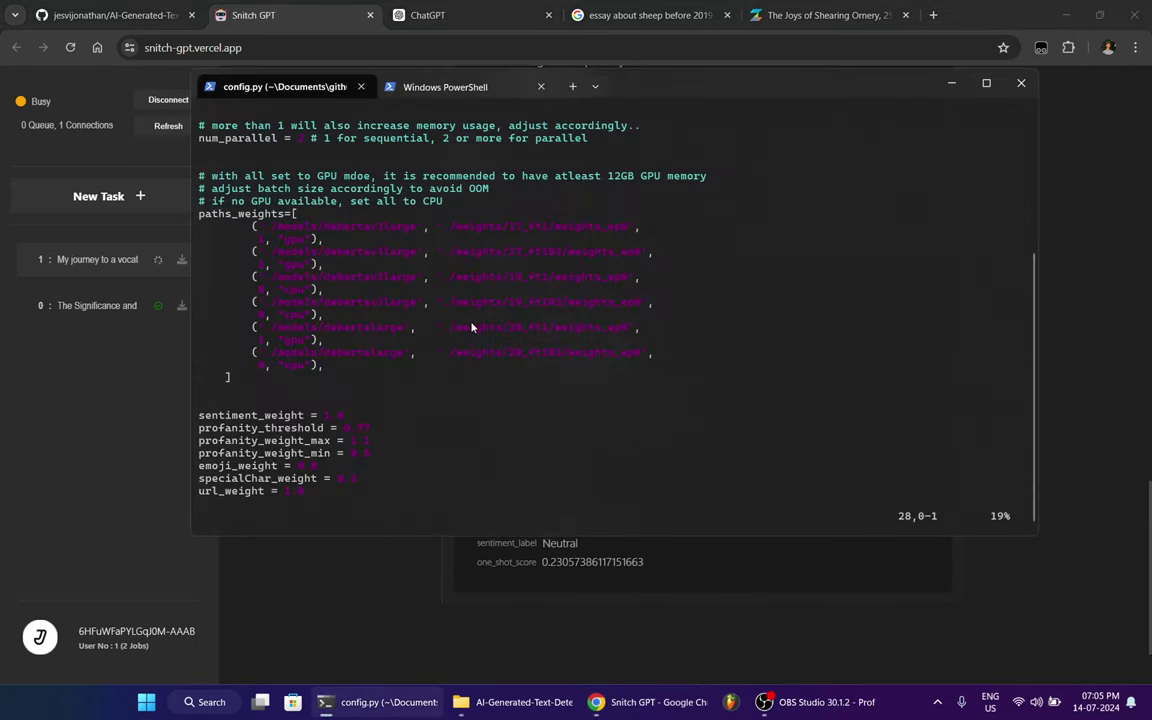
scroll(472, 327, "down", 2)
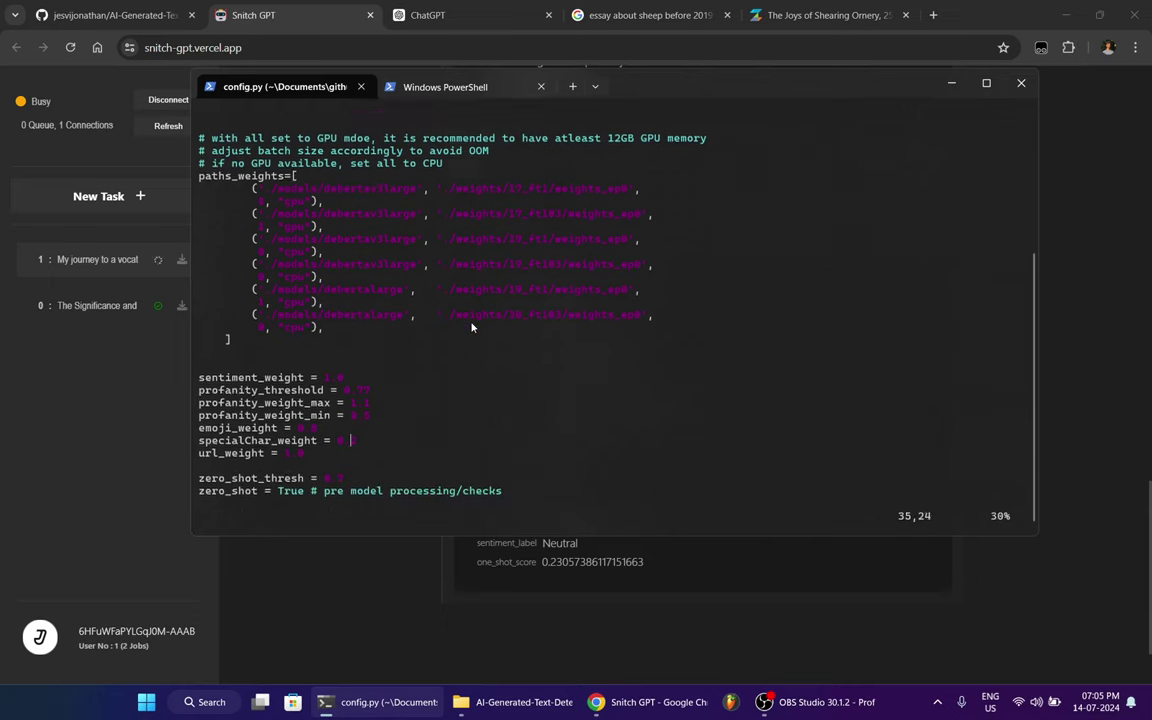
scroll(472, 327, "down", 5)
scroll(472, 327, "down", 2)
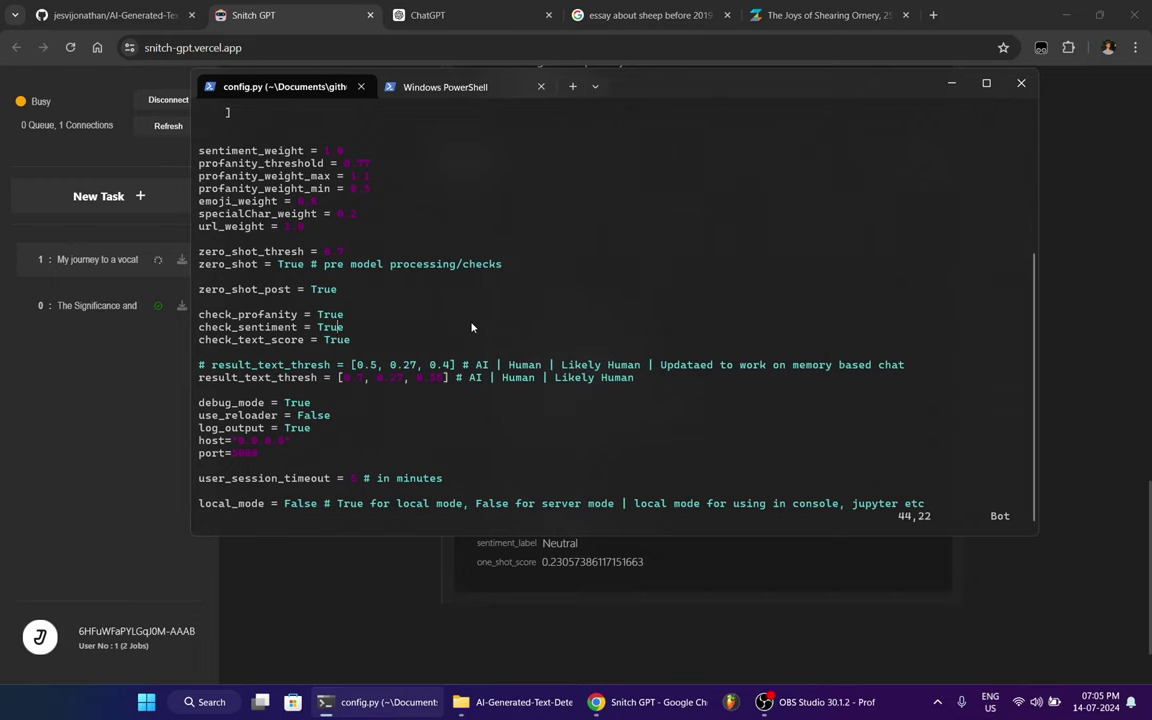
scroll(472, 327, "up", 2)
scroll(472, 327, "up", 5)
scroll(472, 327, "up", 2)
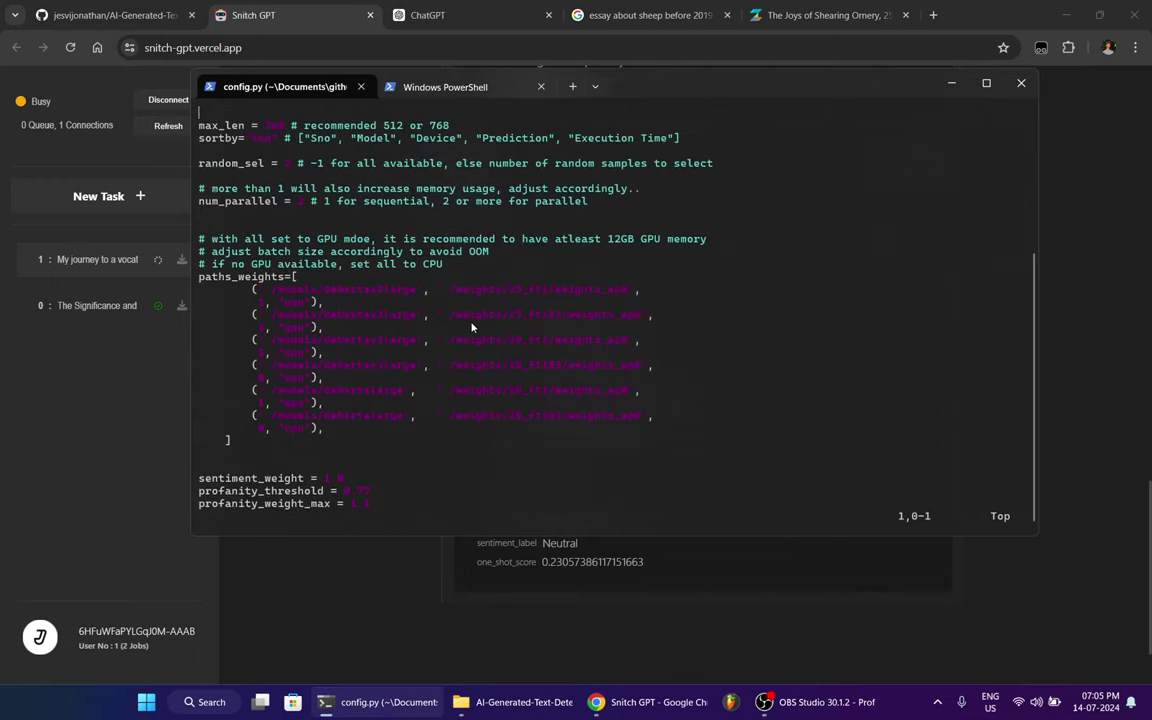
left_click(15, 15)
left_click(110, 15)
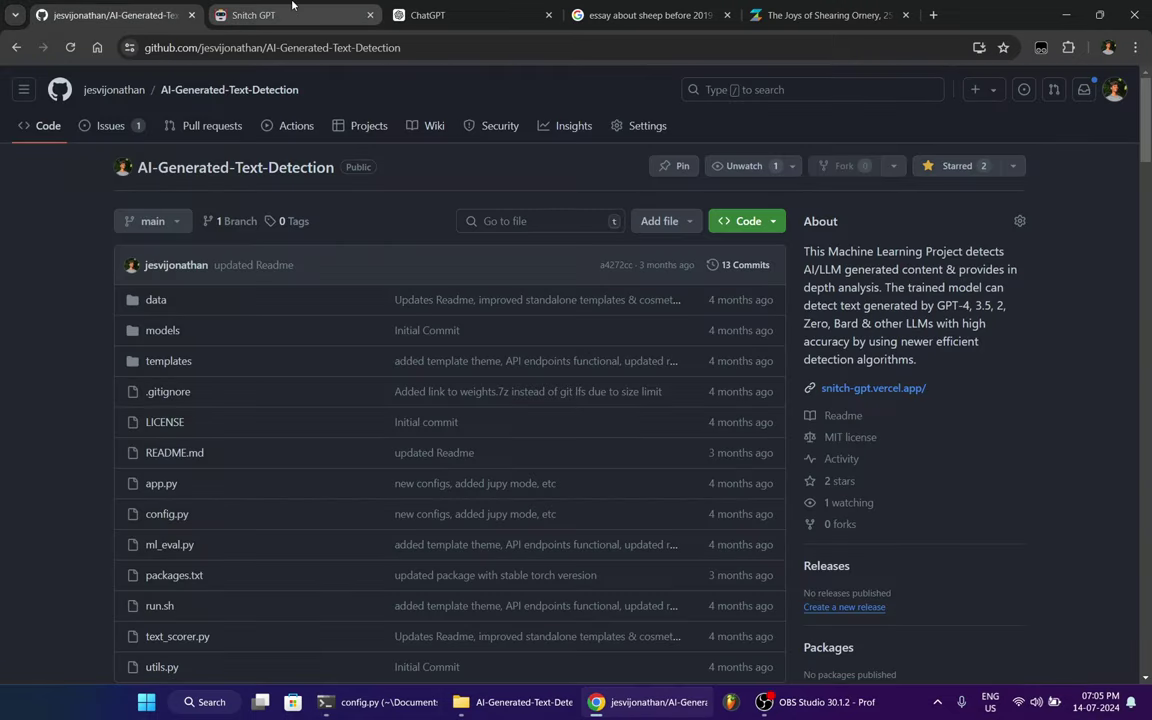
- Read Job 1's human-written conclusion and its roughly 0.0001 probability score
left_click(292, 6)
scroll(588, 411, "down", 2)
scroll(588, 411, "down", 5)
scroll(588, 411, "down", 5)
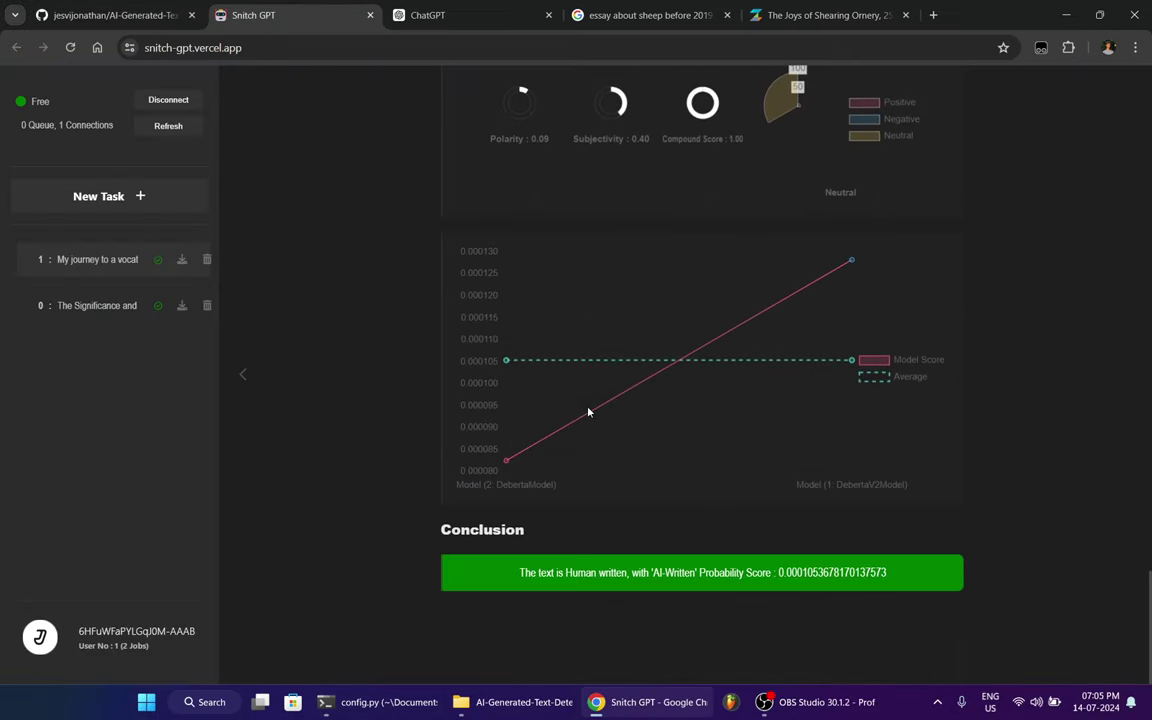
left_click_drag(915, 582, 522, 576)
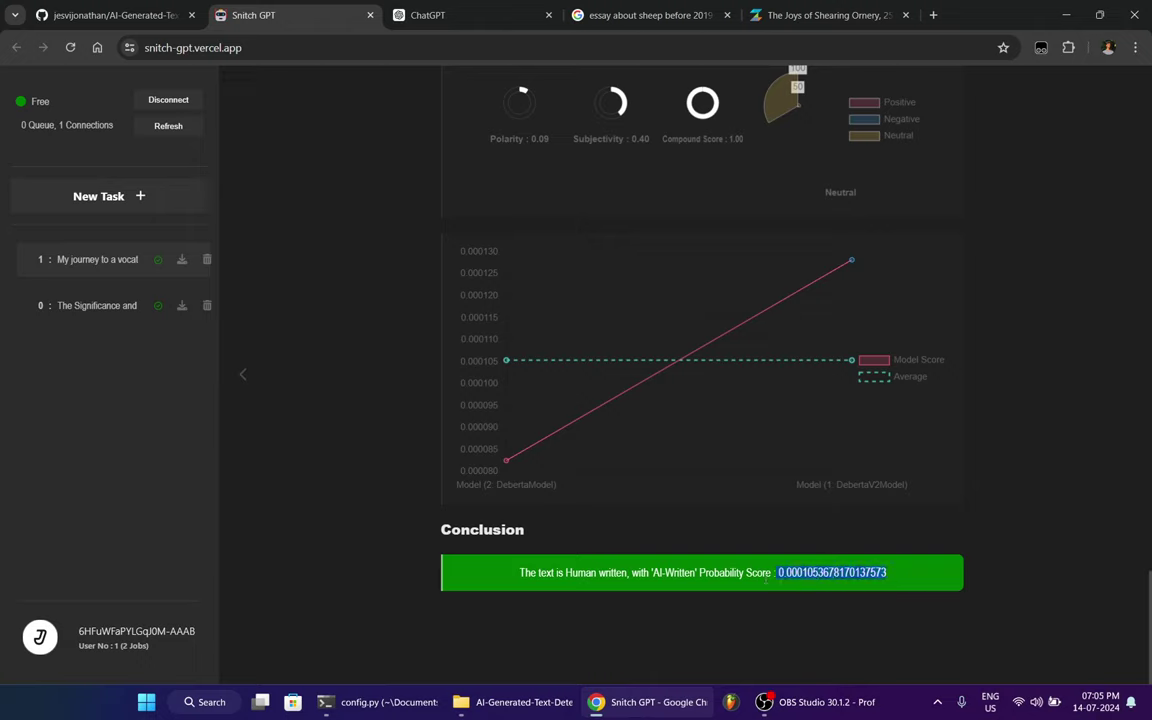
left_click(522, 576)
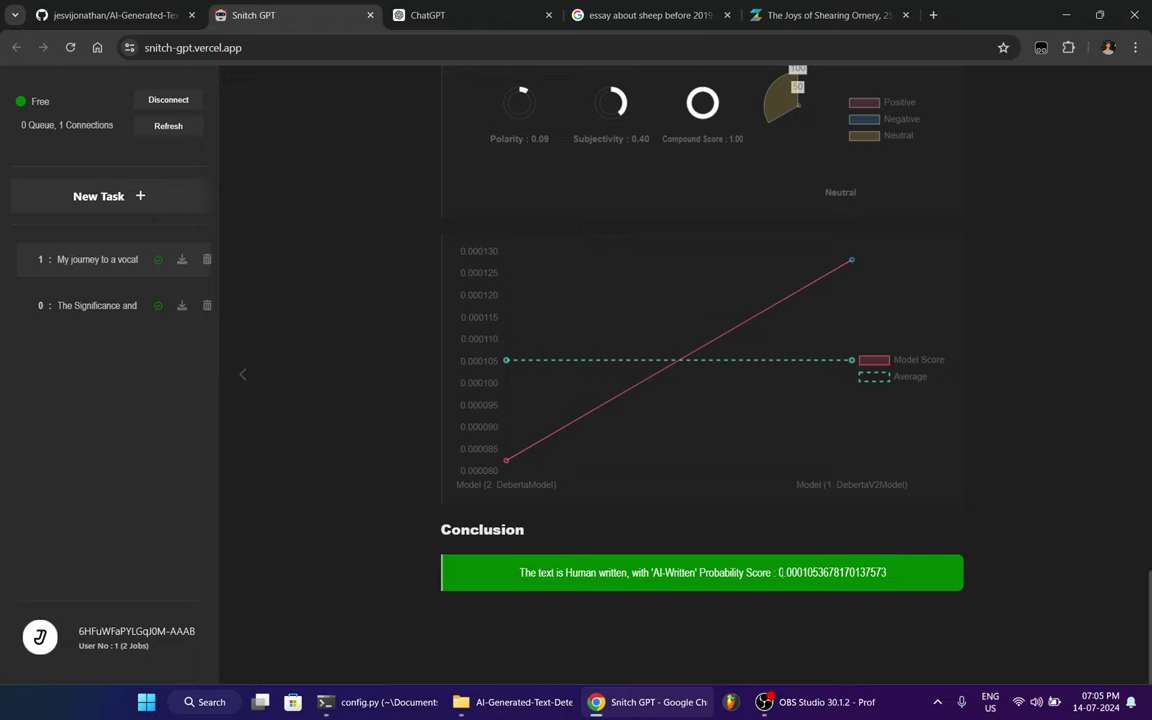
left_click_drag(784, 572, 858, 572)
left_click(855, 574)
- Scroll back up through Job 1's results and console output
scroll(855, 555, "up", 1)
scroll(855, 555, "up", 3)
scroll(855, 555, "up", 3)
scroll(855, 555, "up", 4)
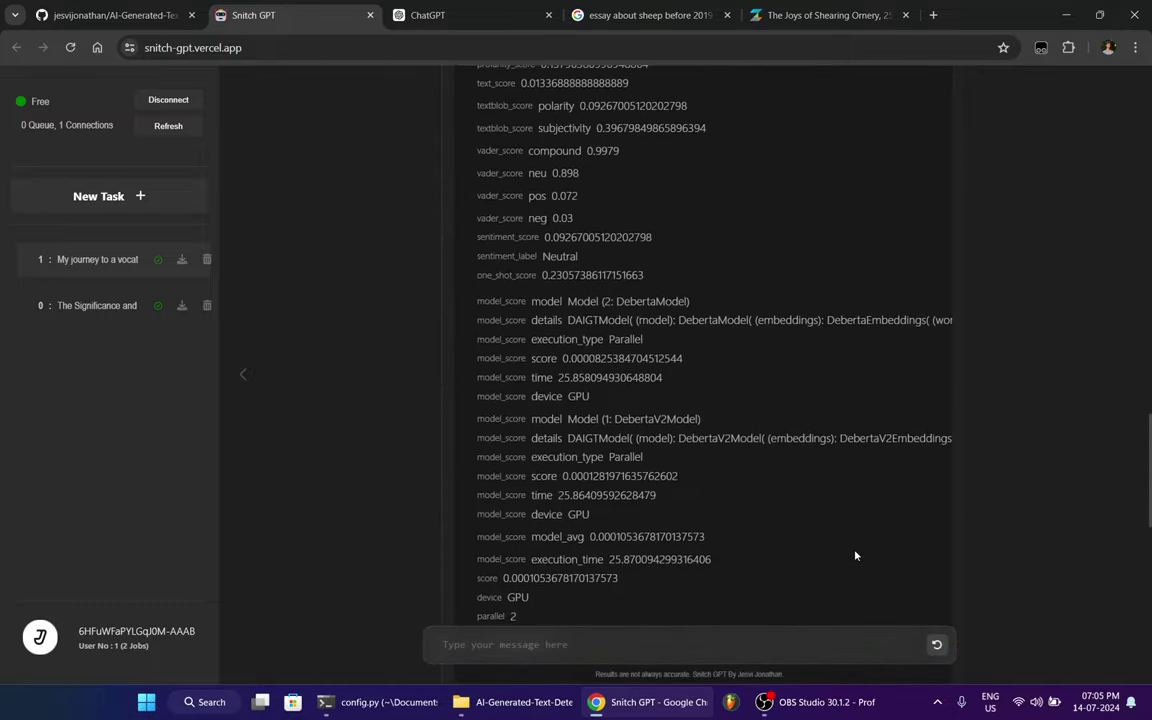
scroll(855, 555, "up", 3)
scroll(885, 500, "down", 3)
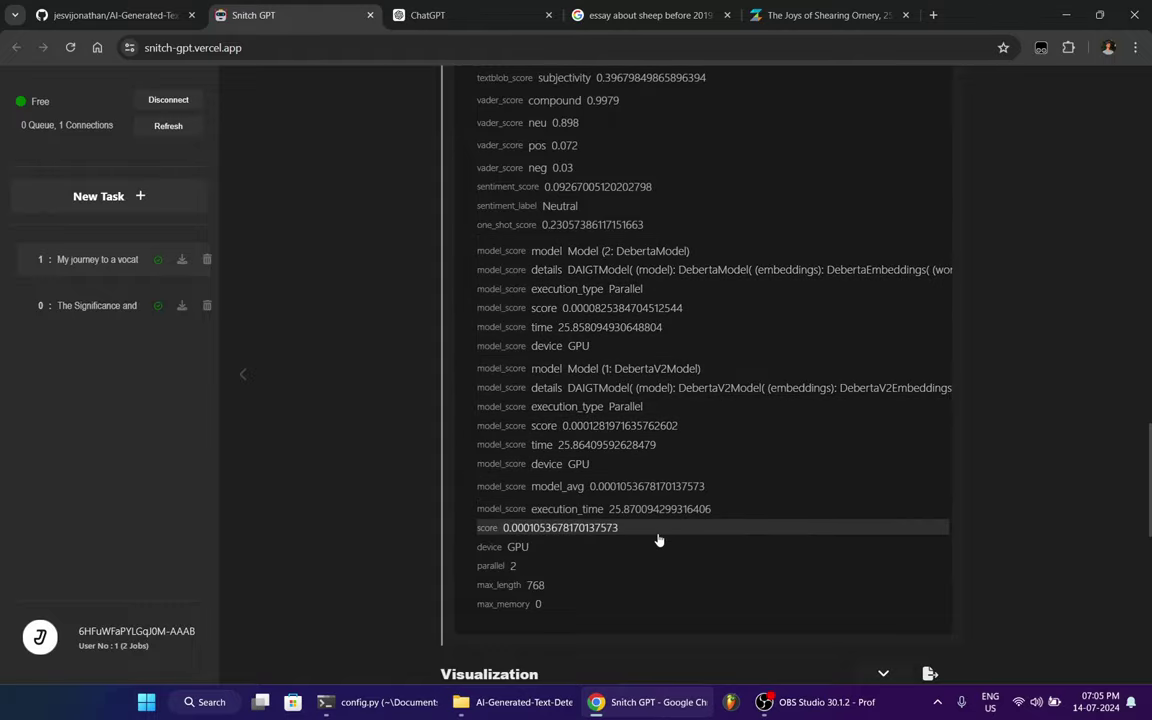
scroll(658, 540, "up", 5)
scroll(658, 540, "up", 5)
scroll(659, 533, "up", 5)
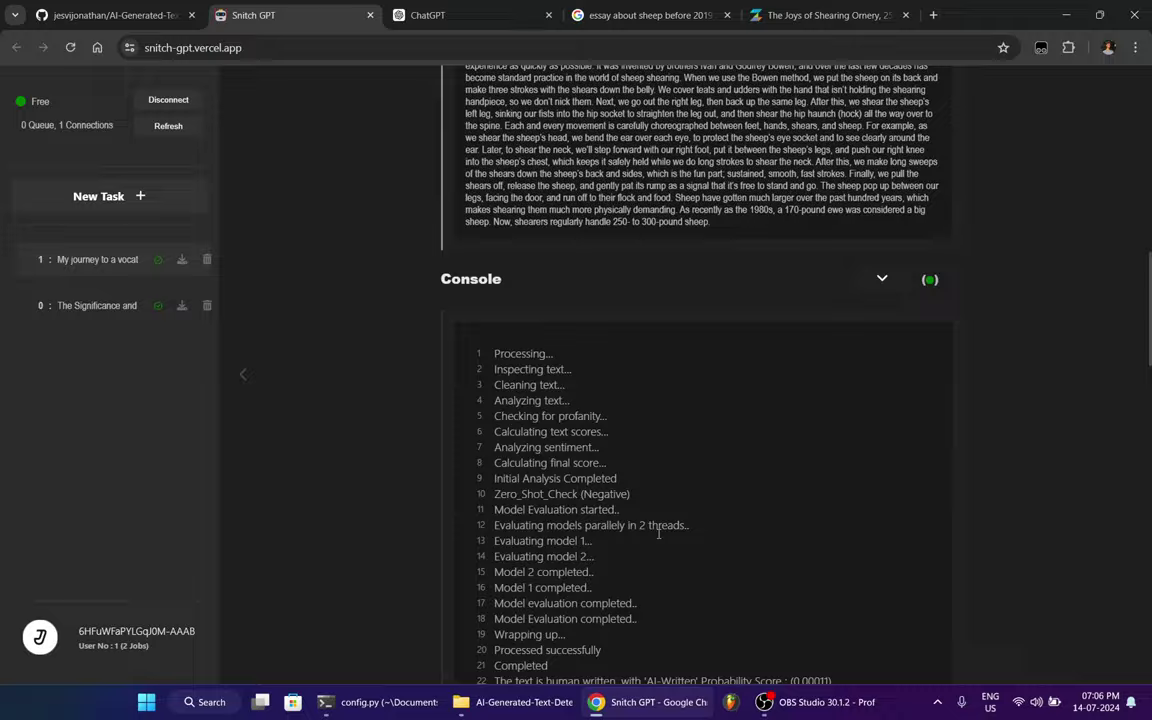
scroll(658, 534, "down", 10)
- Run a new task analysing the text 'Hello' as Job 2
left_click(168, 207)
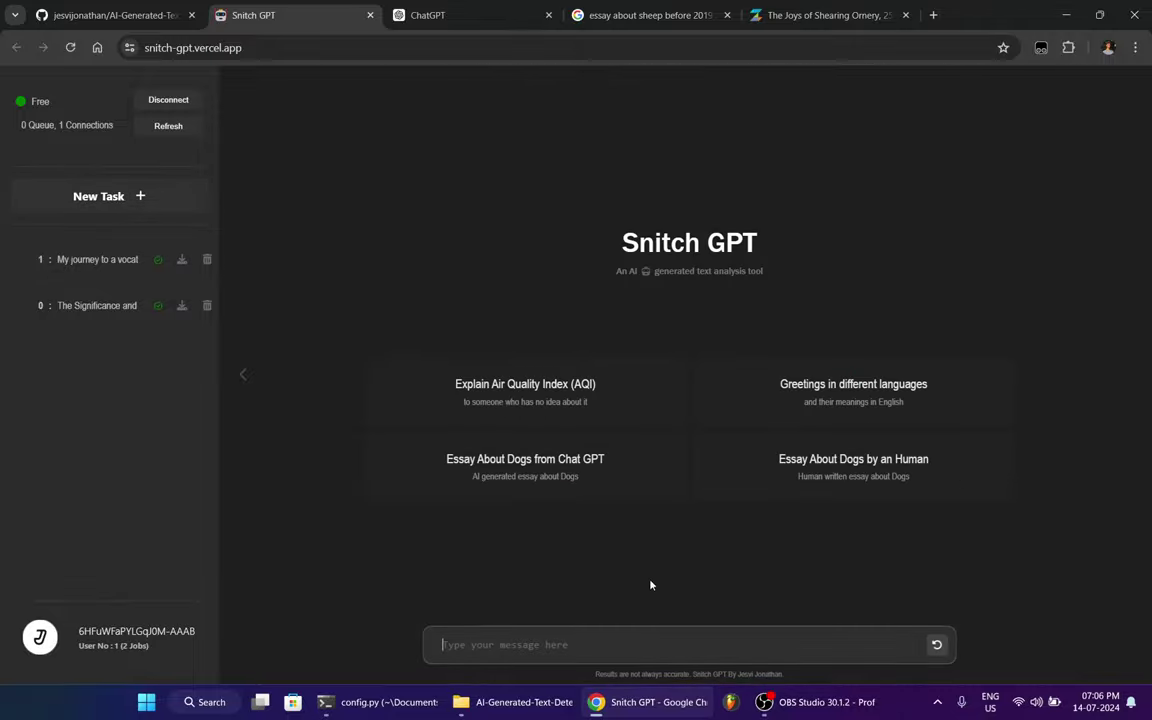
left_click(657, 641)
type("Hell")
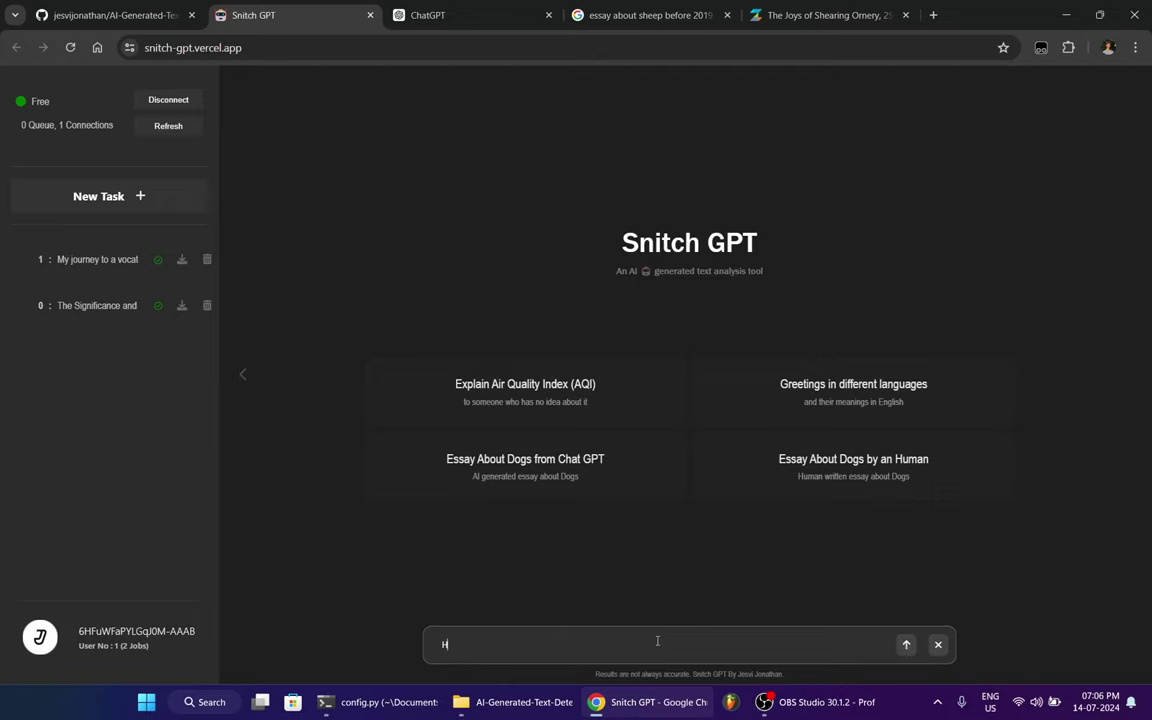
type("o")
key("Return")
scroll(753, 483, "down", 10)
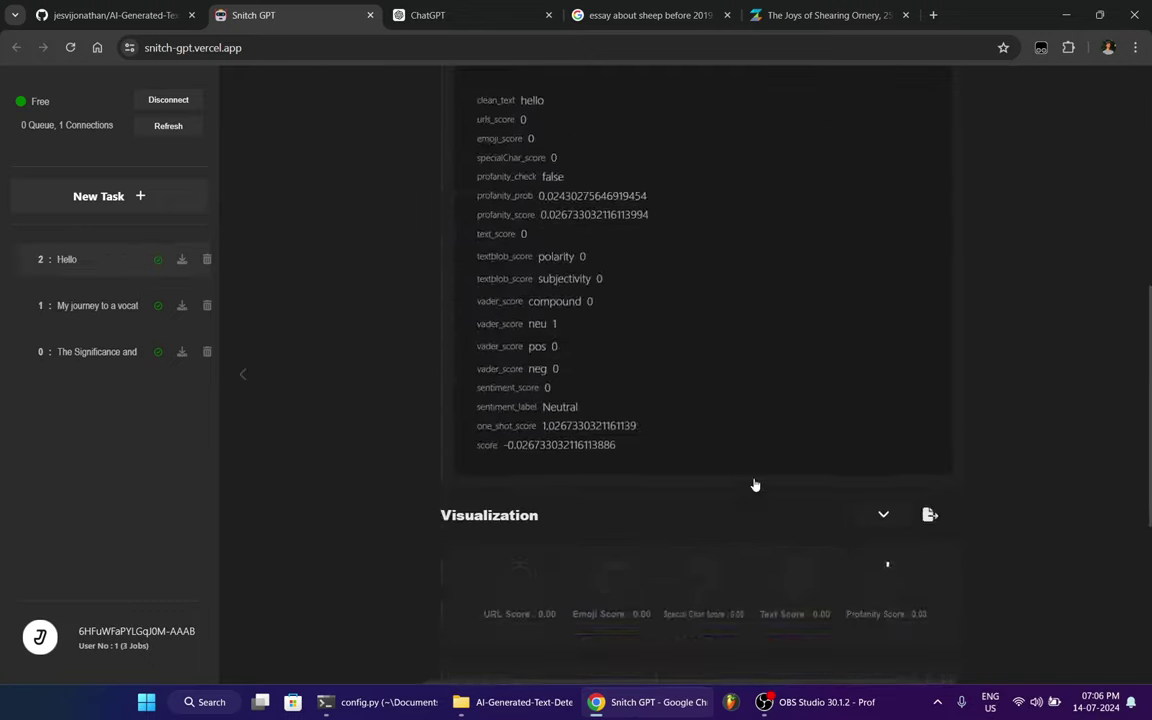
scroll(754, 484, "down", 5)
scroll(754, 483, "up", 4)
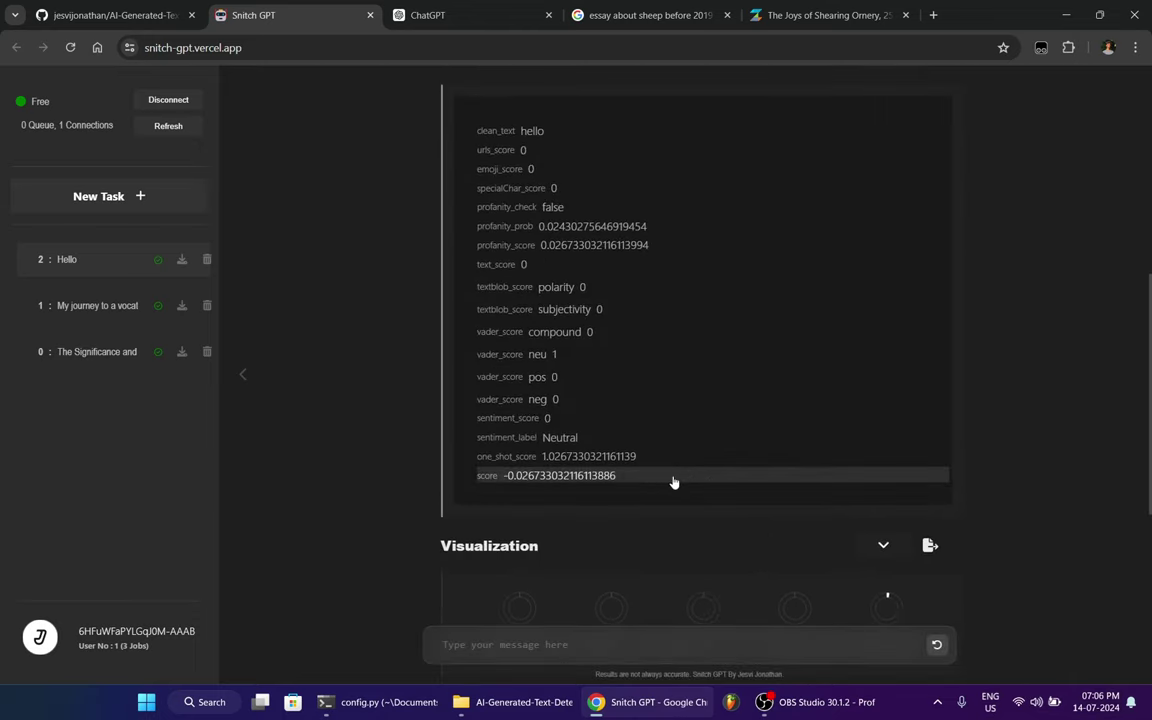
scroll(673, 483, "up", 5)
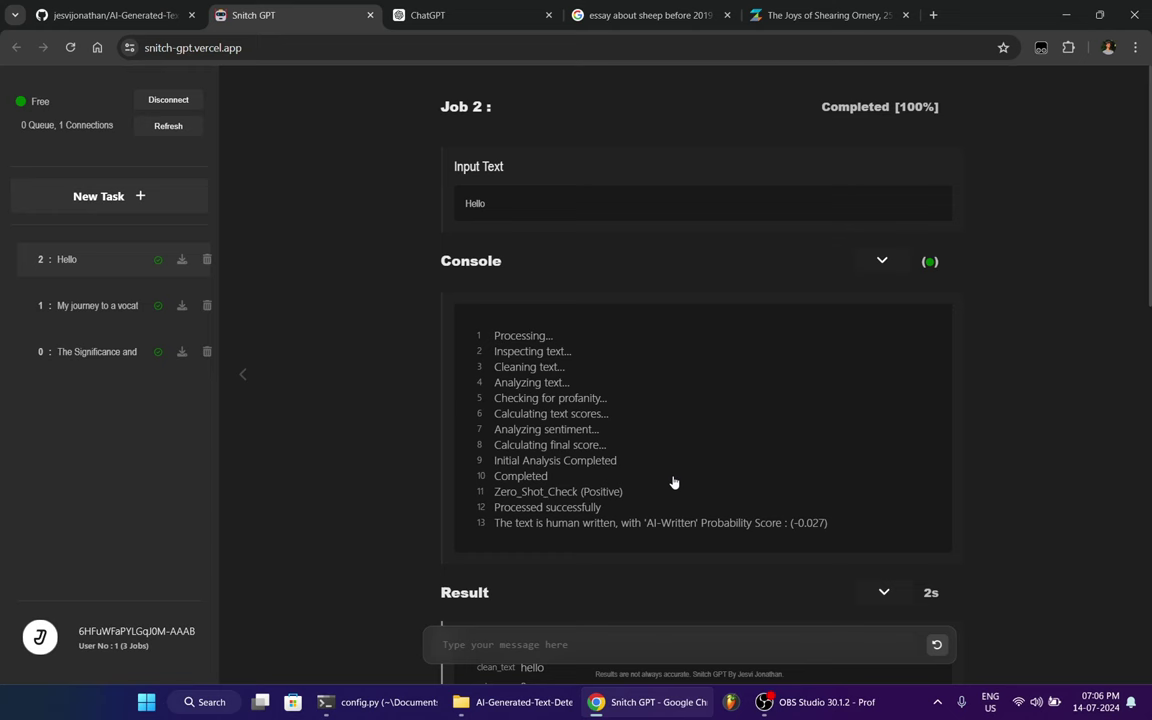
- View jobs 1 and 0 in the sidebar and download Job 0's results as JSON
left_click(96, 308)
left_click(100, 354)
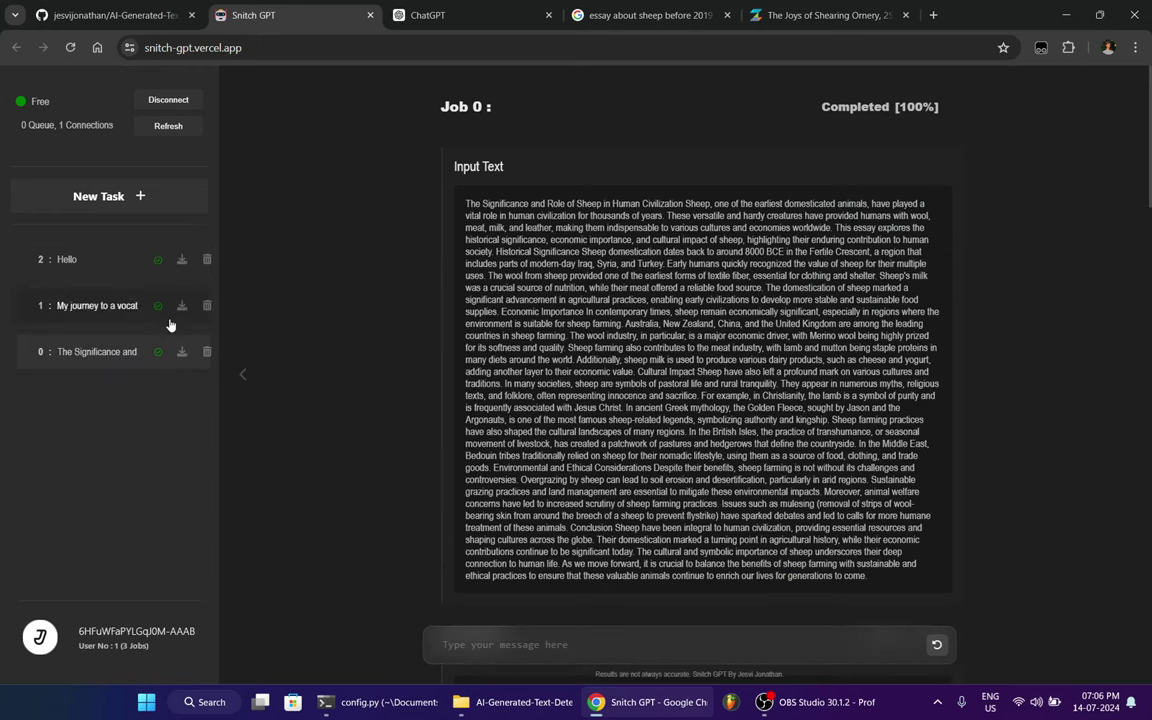
left_click(182, 352)
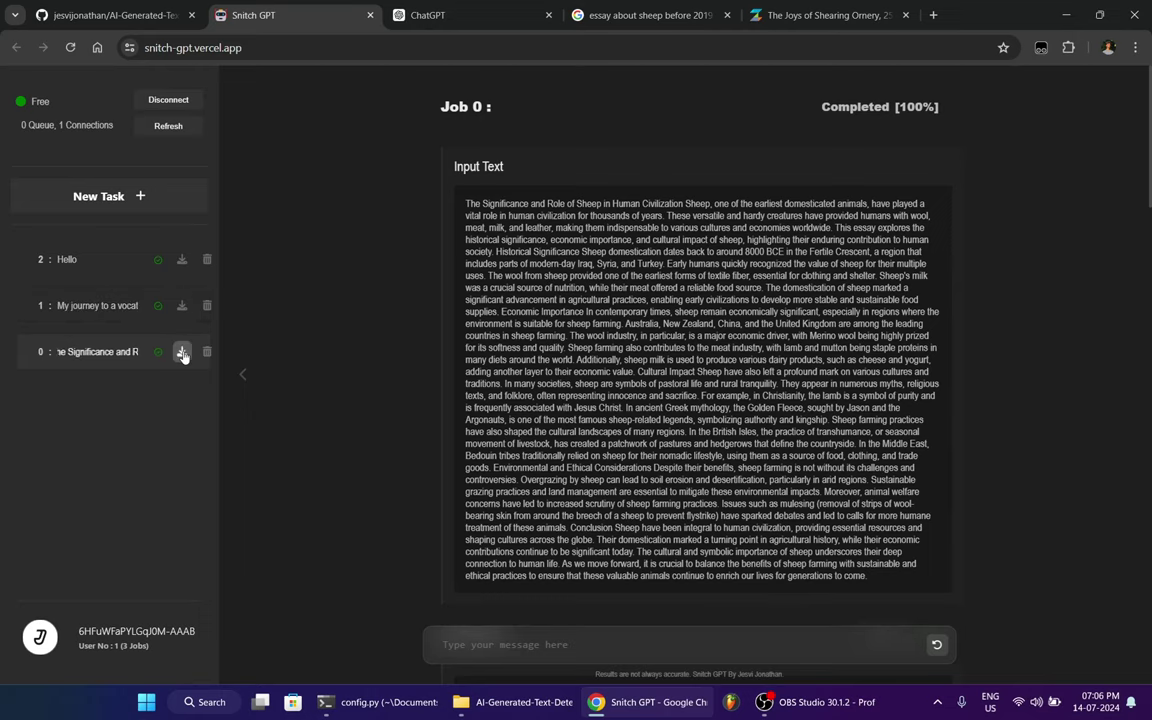
- Open the downloaded Job 0 JSON and look over its job status section
left_click(995, 95)
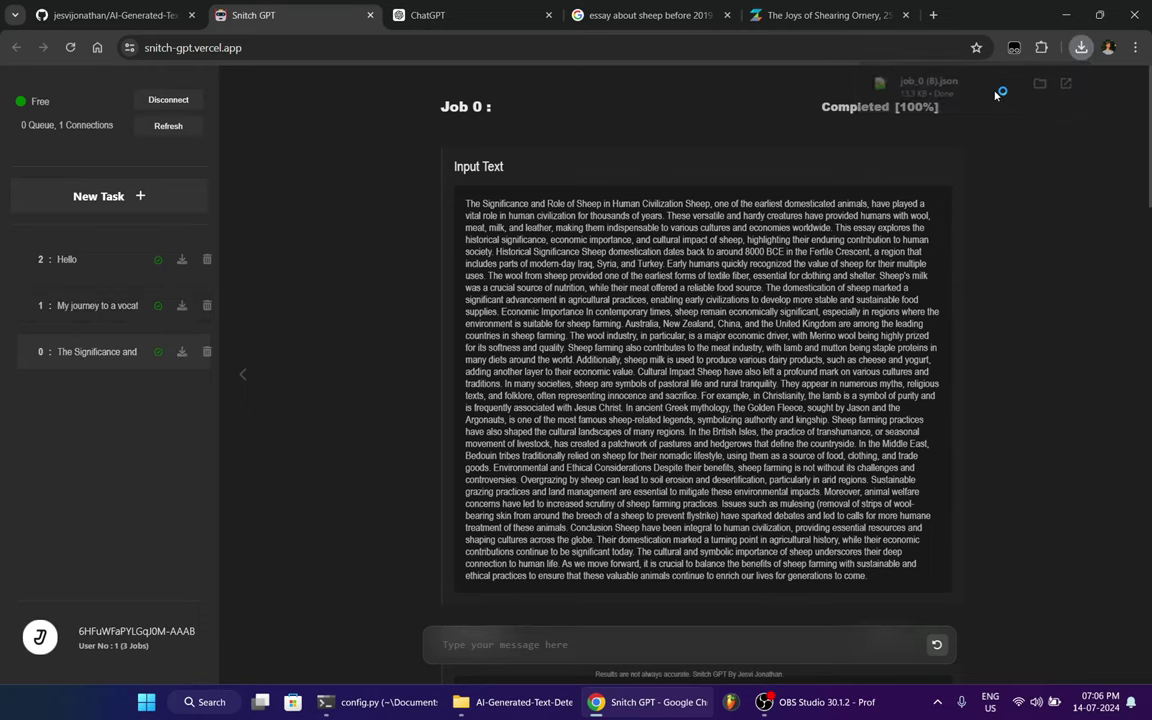
scroll(641, 209, "down", 16)
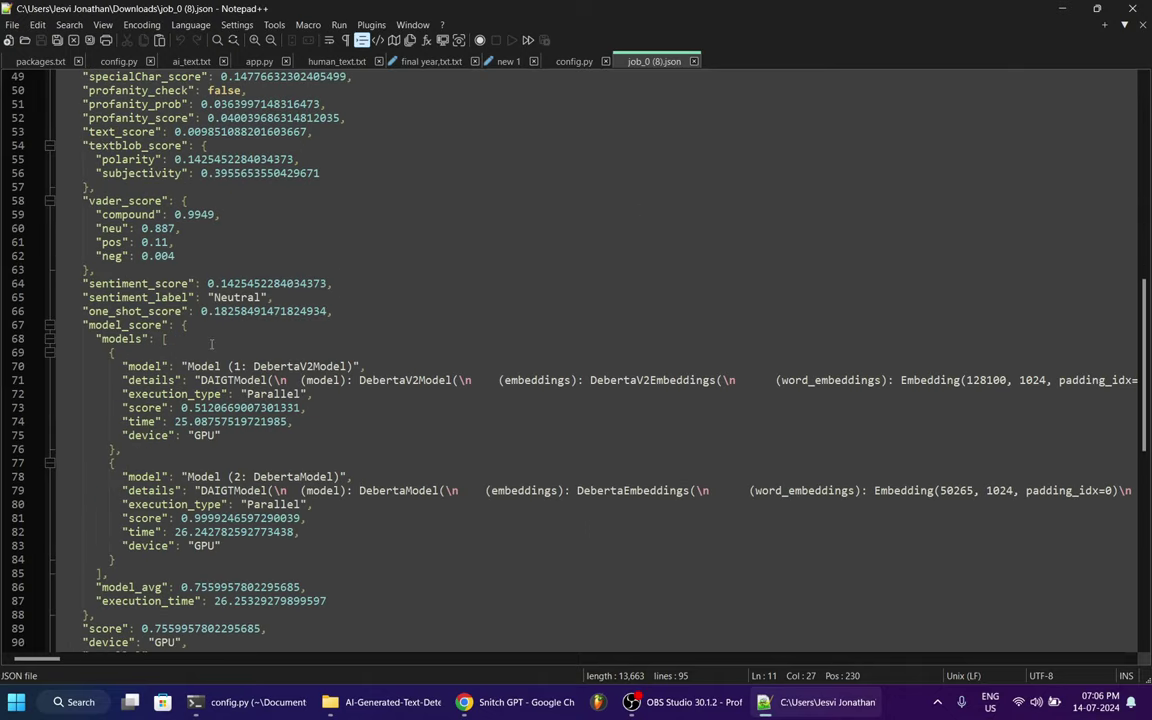
scroll(366, 466, "down", 6)
scroll(366, 466, "up", 16)
scroll(366, 466, "up", 2)
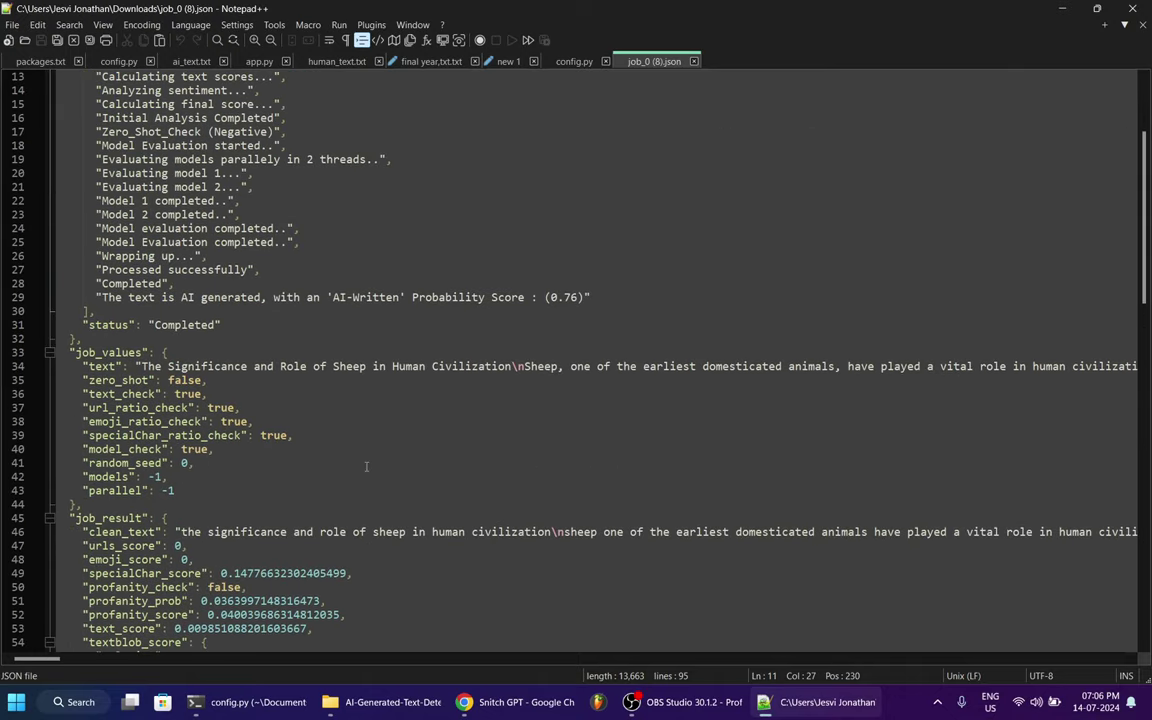
left_click(451, 324)
scroll(453, 324, "up", 4)
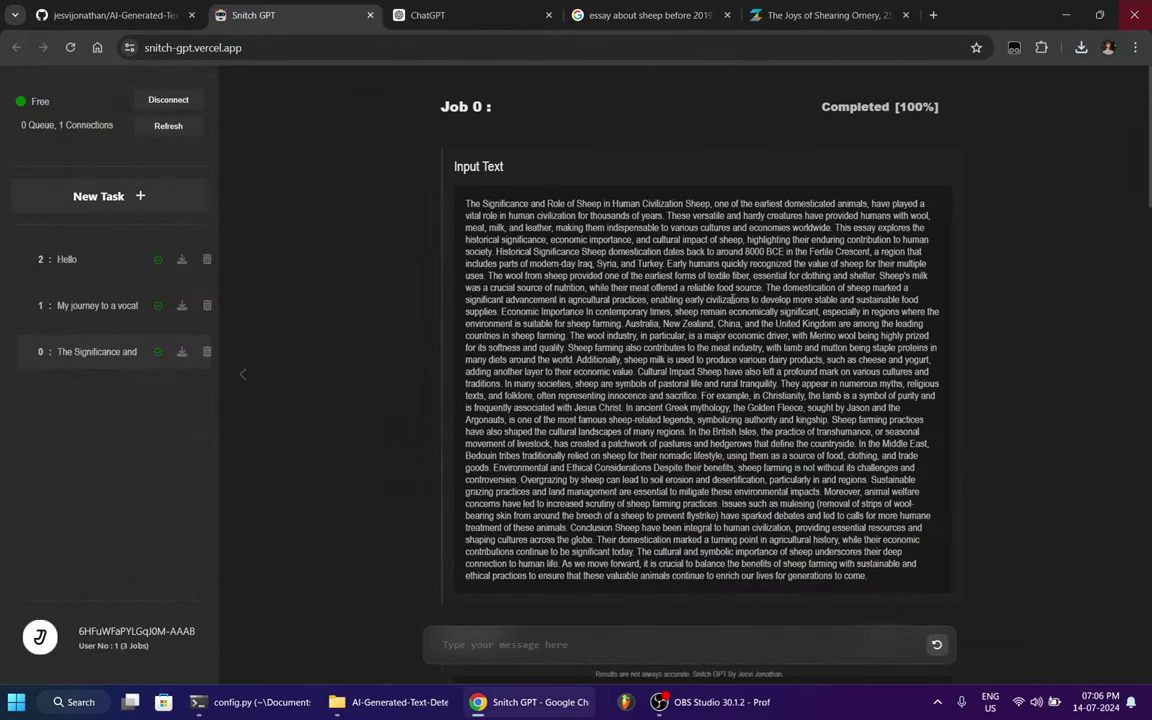
- Hide the JSON editor and scroll through Job 0's console and AI-generated Result scores
left_click(1062, 8)
scroll(665, 305, "down", 5)
scroll(665, 305, "down", 5)
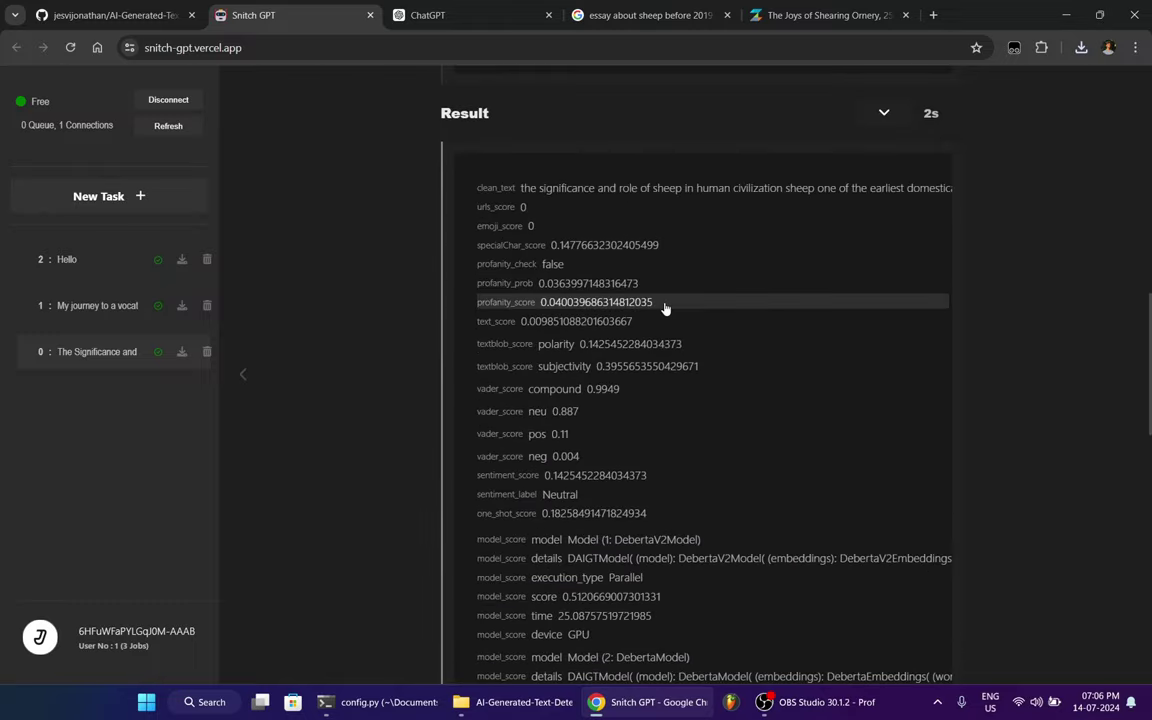
scroll(665, 305, "down", 5)
scroll(665, 307, "down", 5)
scroll(665, 307, "up", 10)
scroll(665, 307, "up", 5)
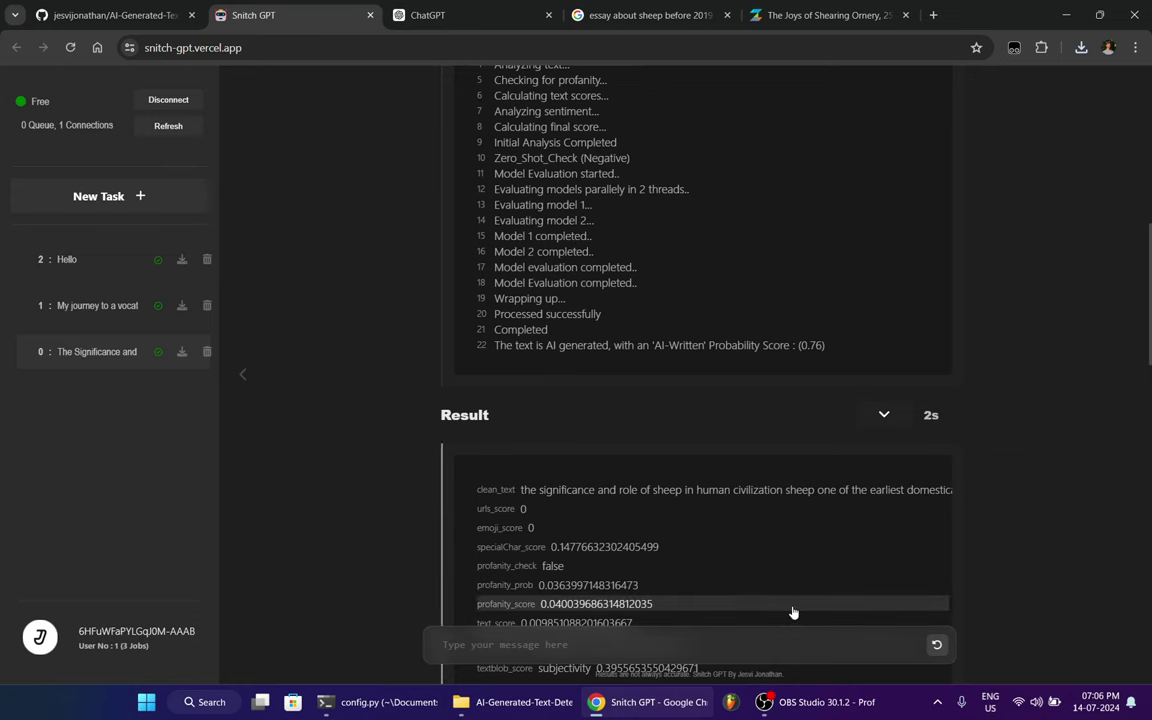
- Return to the blank Snitch GPT start screen and select its site address
scroll(459, 397, "up", 10)
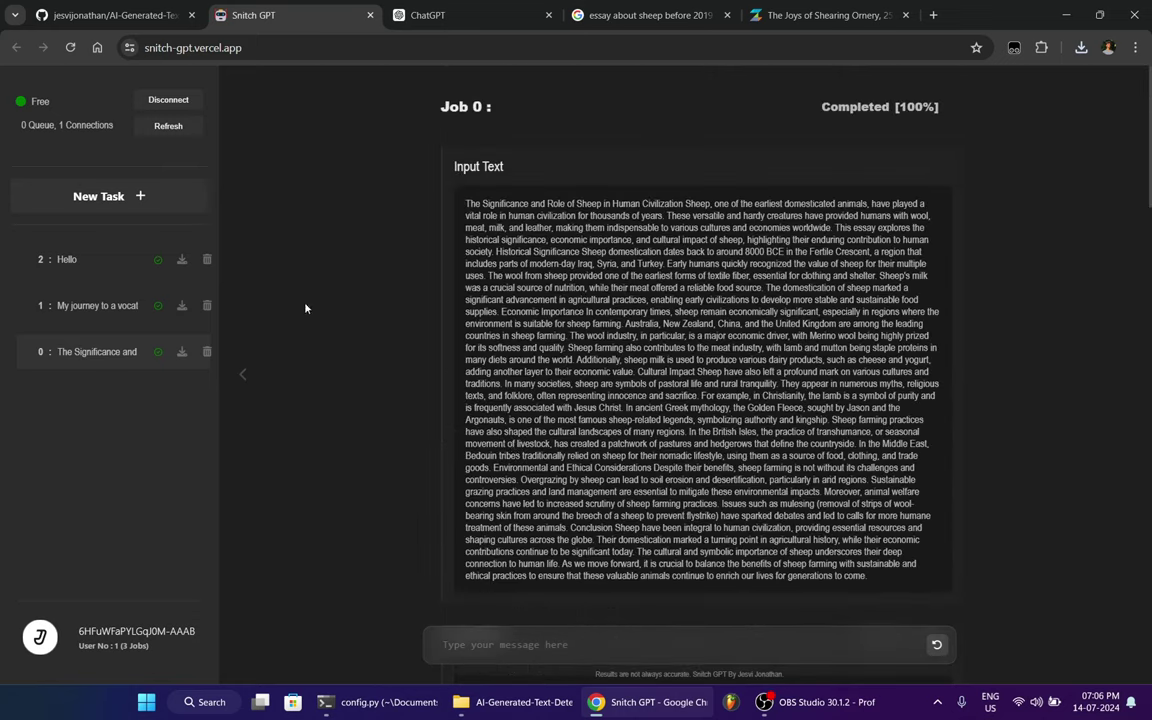
left_click(166, 203)
left_click(260, 47)
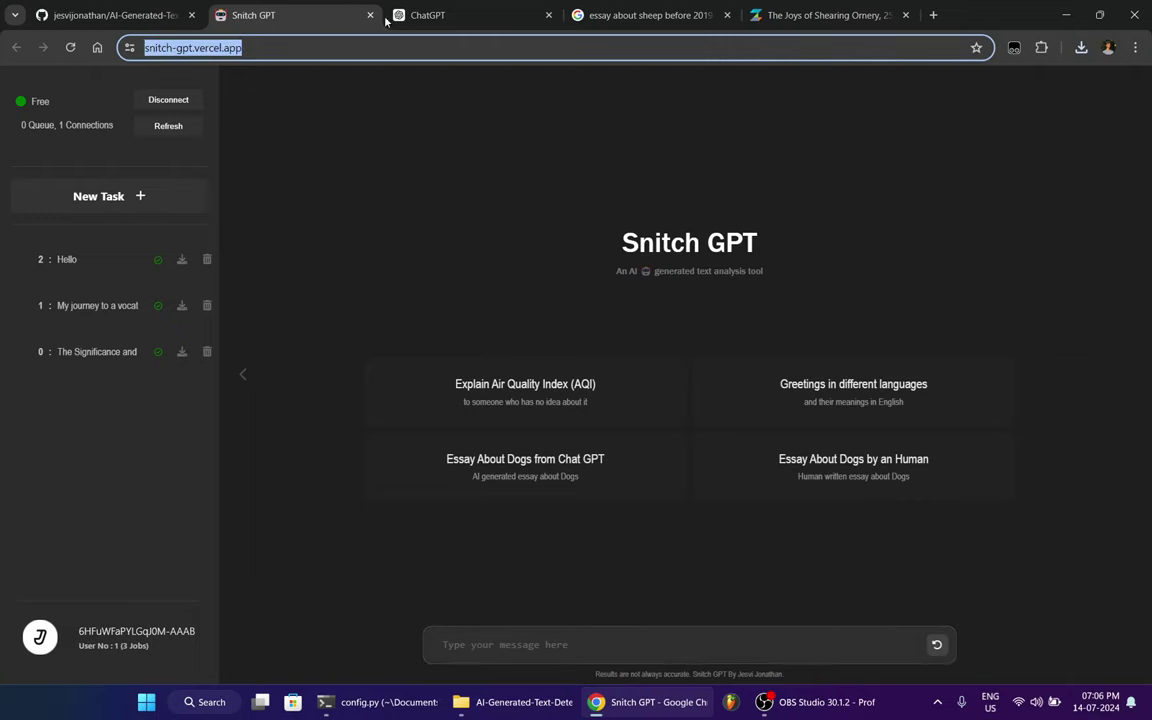
- Load Snitch GPT in a new tab and place it beside the original
left_click(935, 15)
type("https://snitch-gpt.vercel.app/")
key("Return")
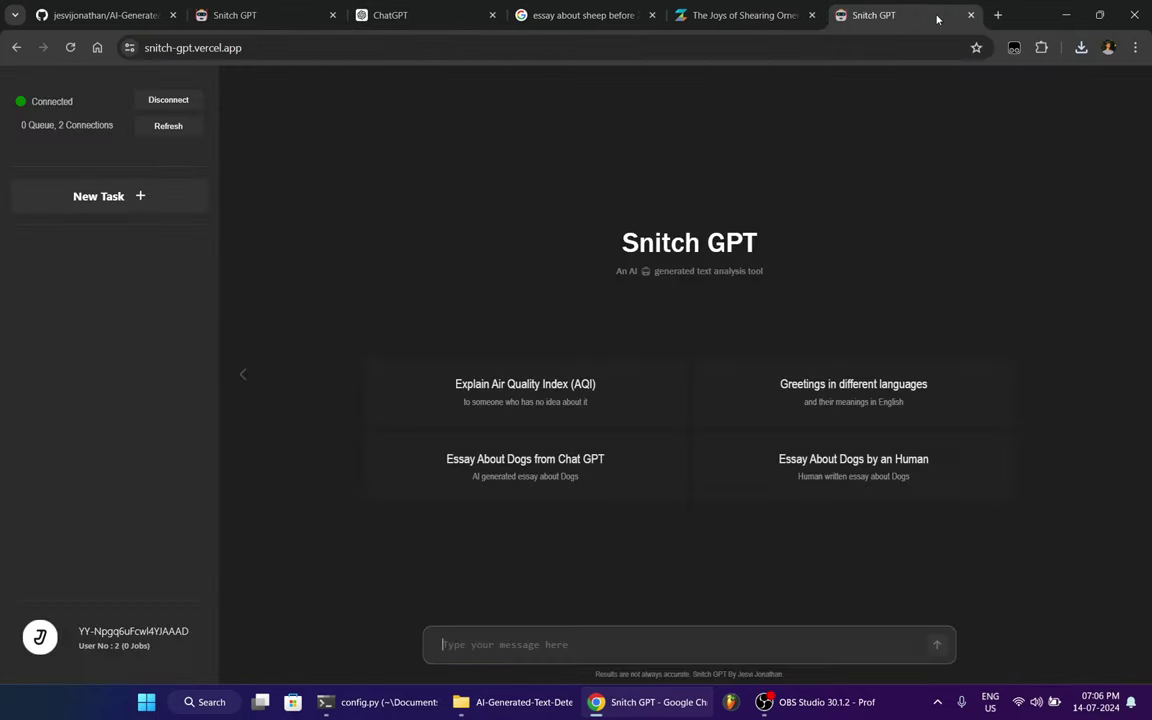
left_click_drag(920, 15, 368, 6)
- Check the connection count in the original Snitch GPT session
left_click(325, 8)
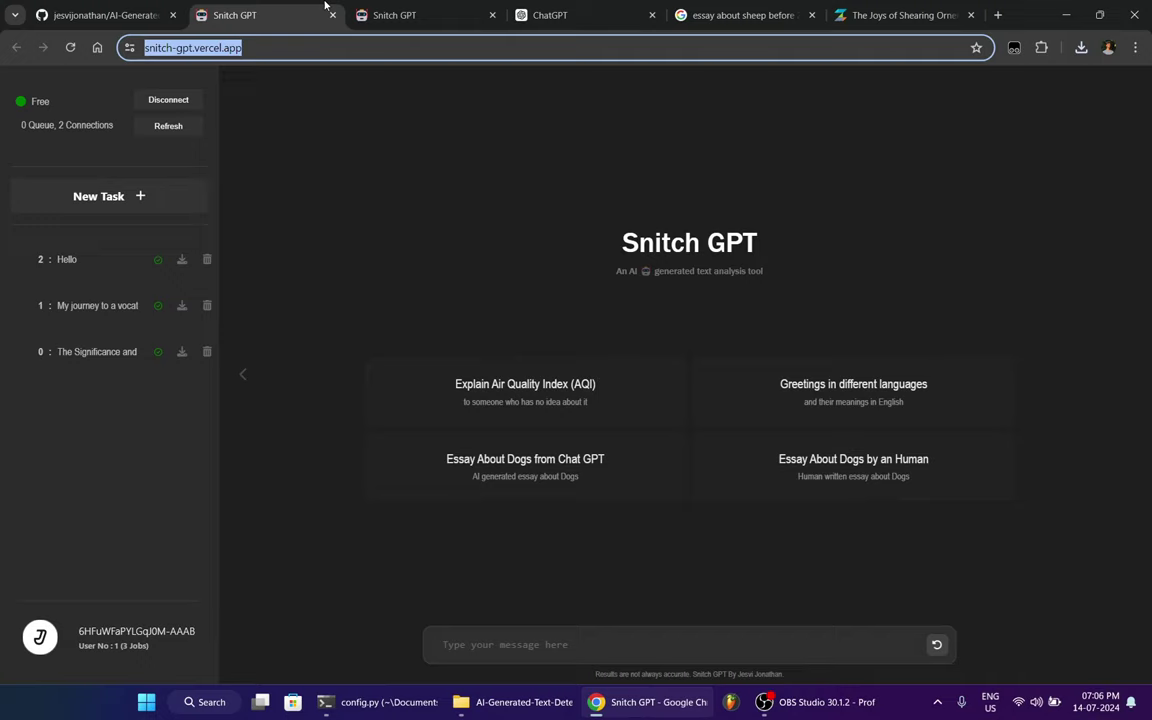
left_click(60, 125)
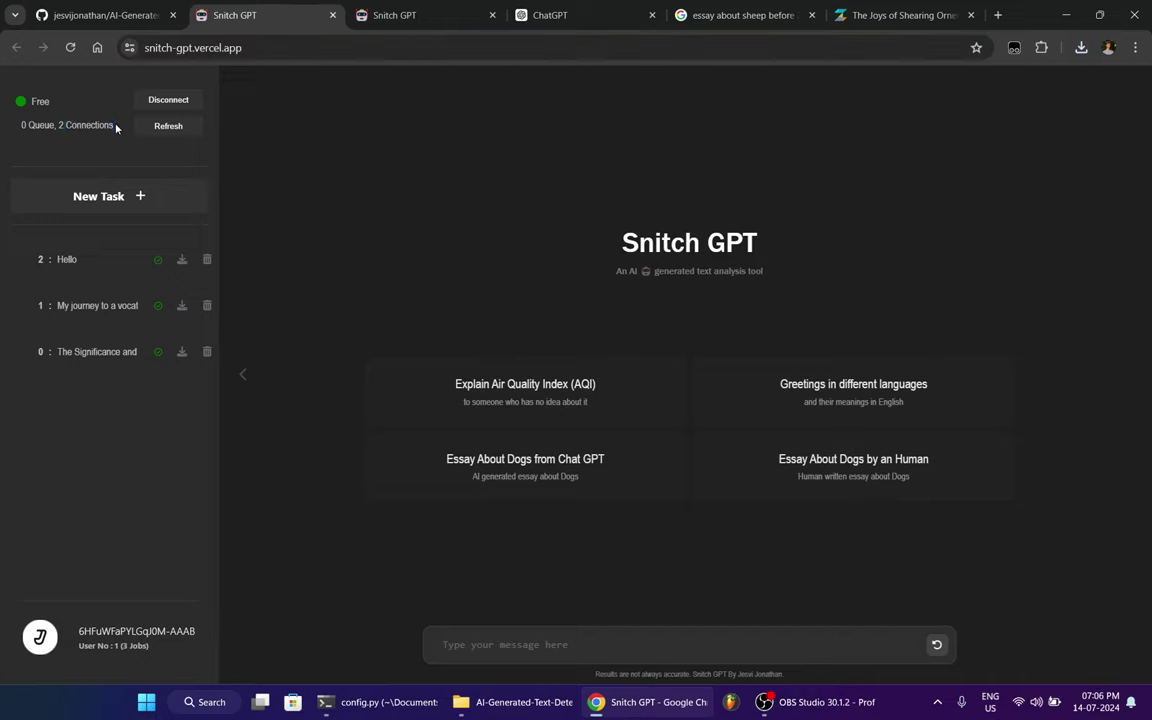
left_click(59, 127)
- Close the second Snitch GPT session and switch to the GitHub repository page
left_click(447, 7)
middle_click(446, 7)
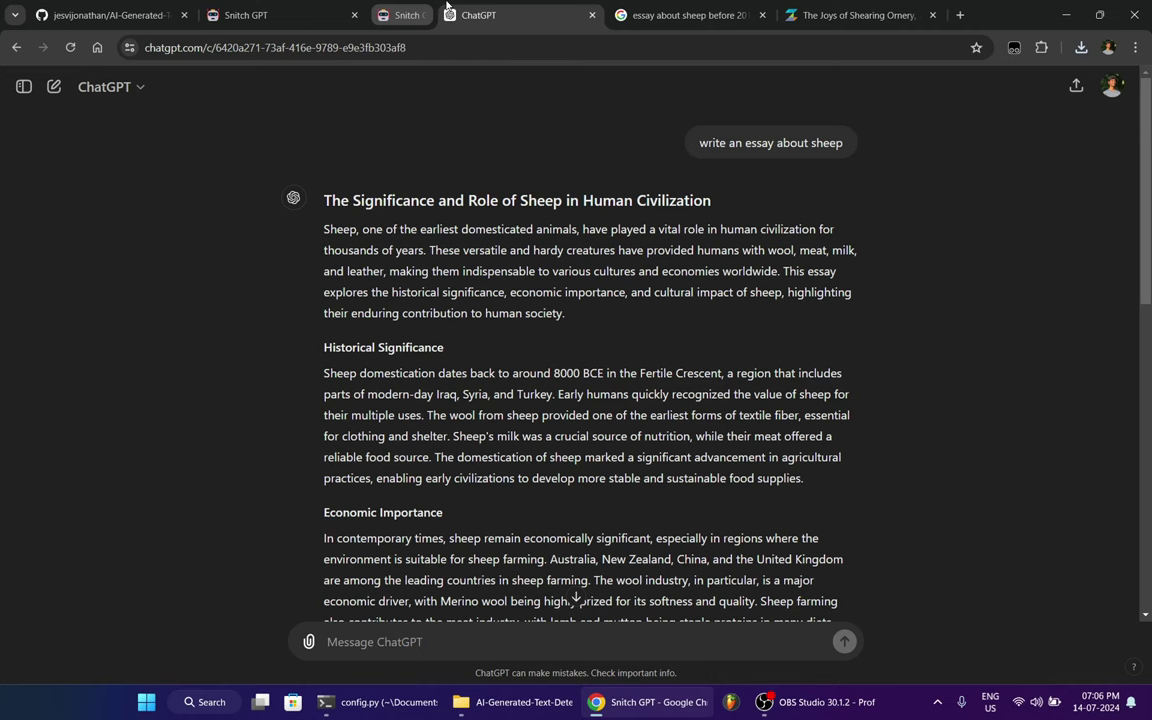
left_click(288, 7)
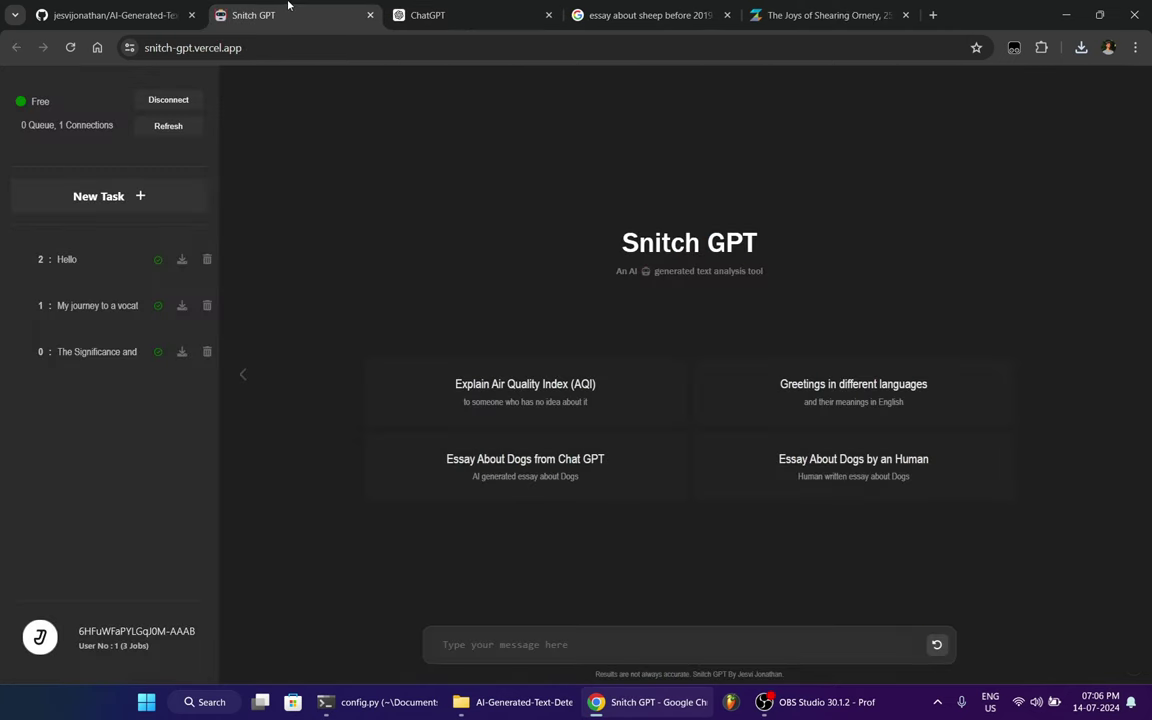
left_click(175, 7)
- Scroll through the AI-Generated-Text-Detection README on GitHub
scroll(826, 375, "down", 10)
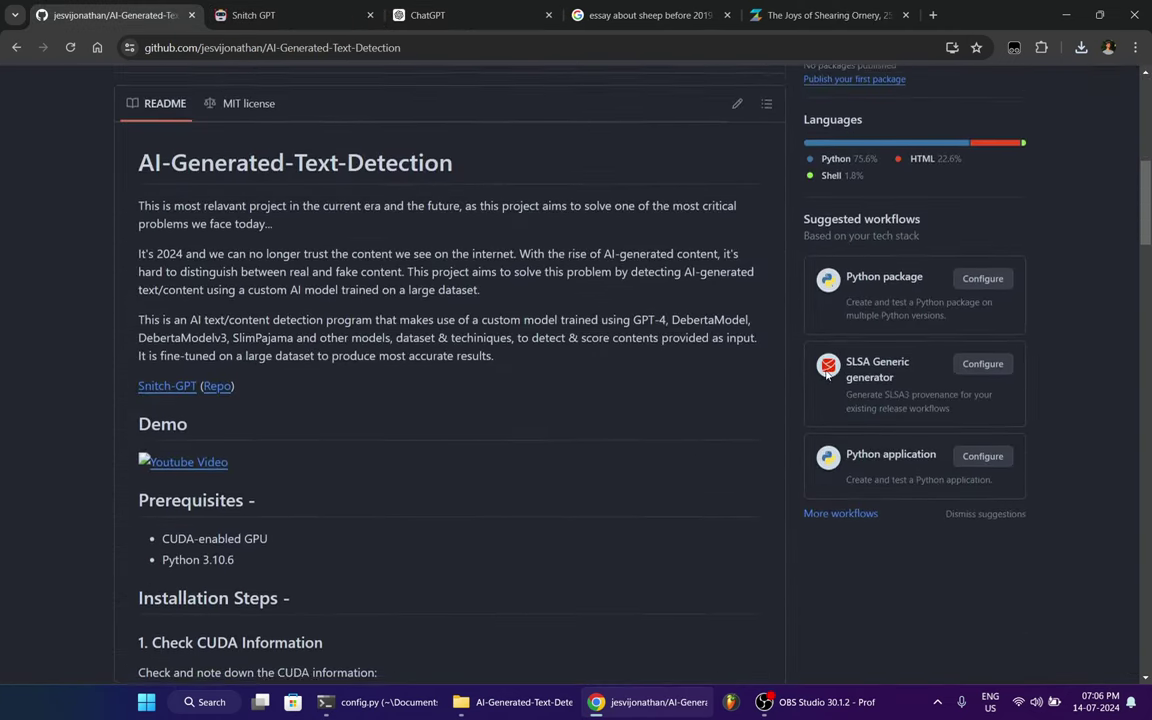
scroll(826, 375, "down", 10)
scroll(826, 375, "down", 12)
scroll(826, 375, "up", 3)
scroll(800, 375, "up", 10)
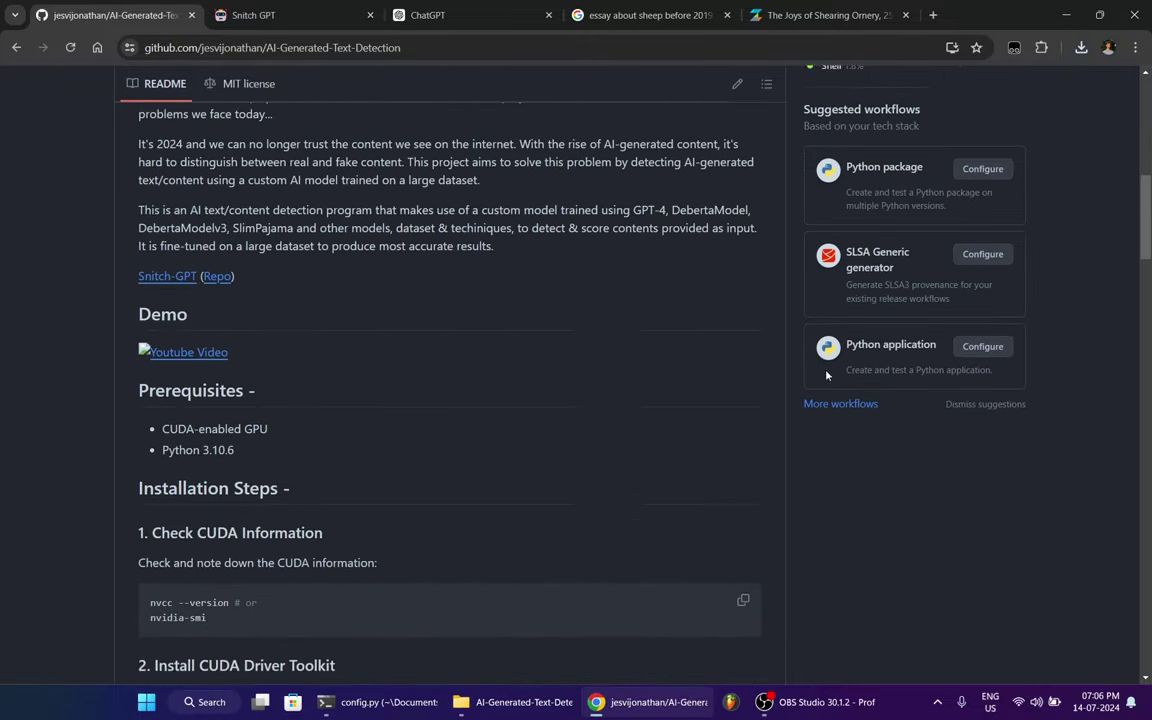
scroll(797, 373, "up", 8)
scroll(793, 375, "up", 3)
- Scroll down to the repository file list, then bring up the Windows PowerShell server log
scroll(793, 375, "down", 1)
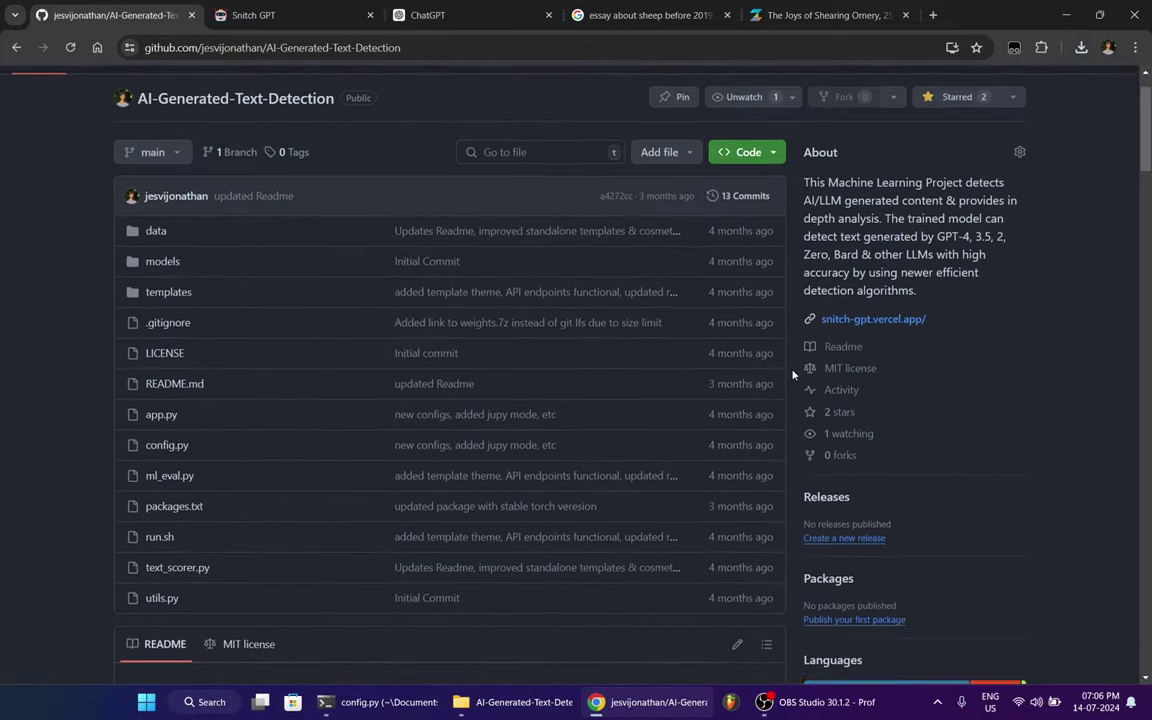
scroll(793, 375, "down", 1)
scroll(793, 375, "down", 1)
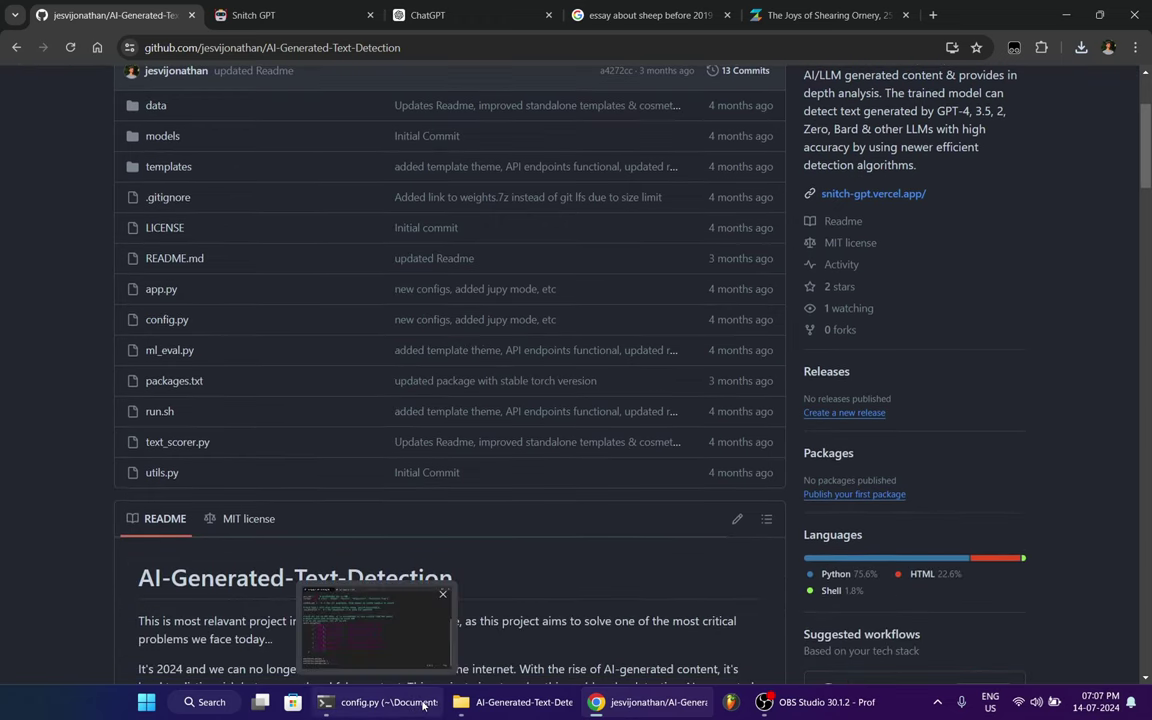
left_click(388, 701)
left_click(445, 87)
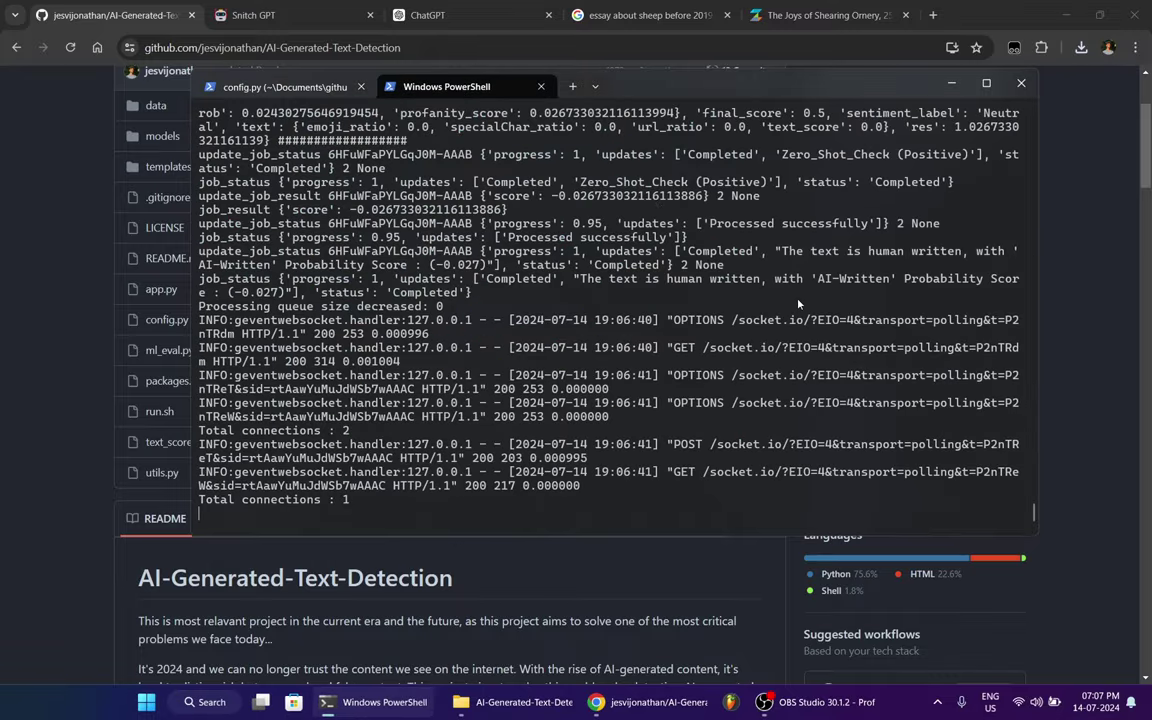